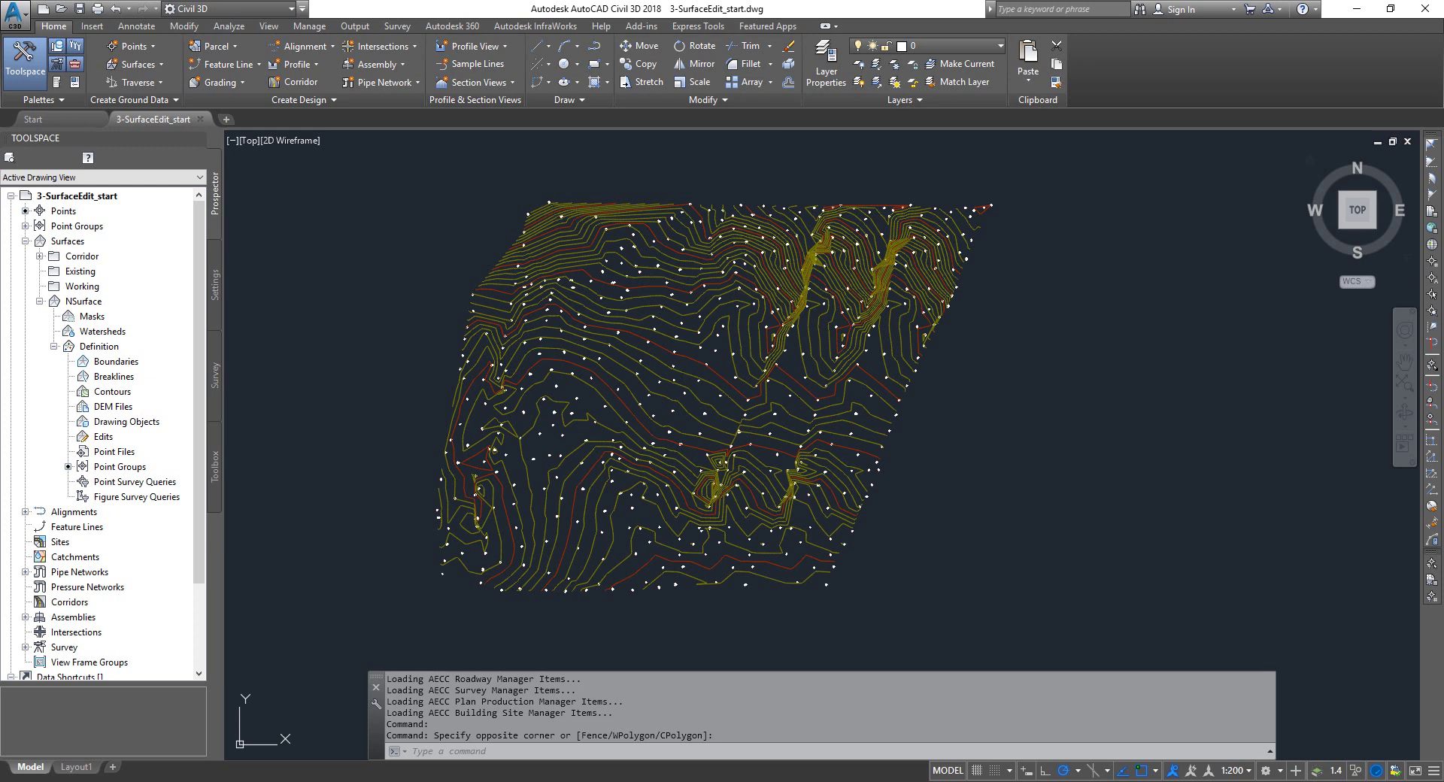
Inspect NSurface in the 3D Object Viewer, orbiting it into a tilted view.
{"action": "left_click", "coordinate": [541, 252]}
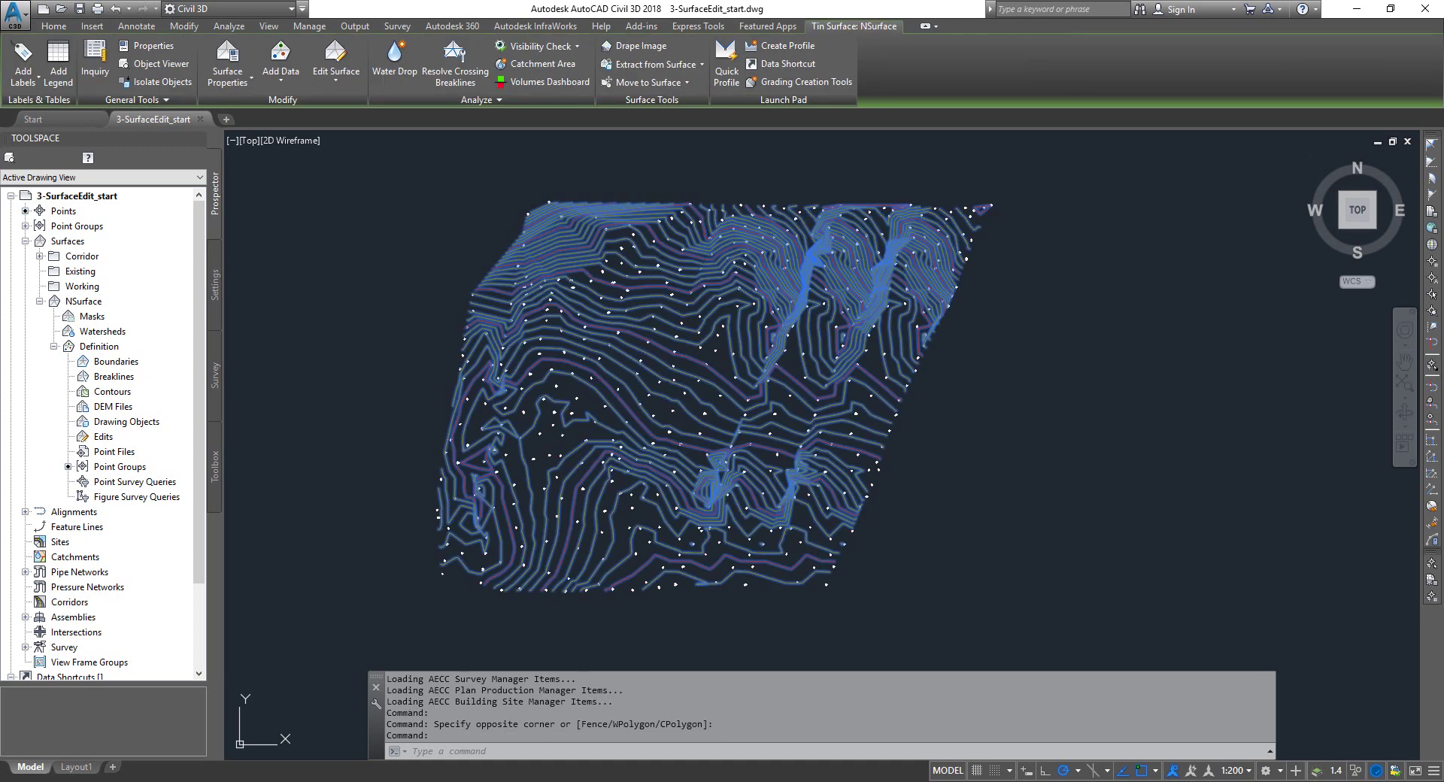
{"action": "right_click", "coordinate": [544, 228]}
{"action": "left_click", "coordinate": [612, 451]}
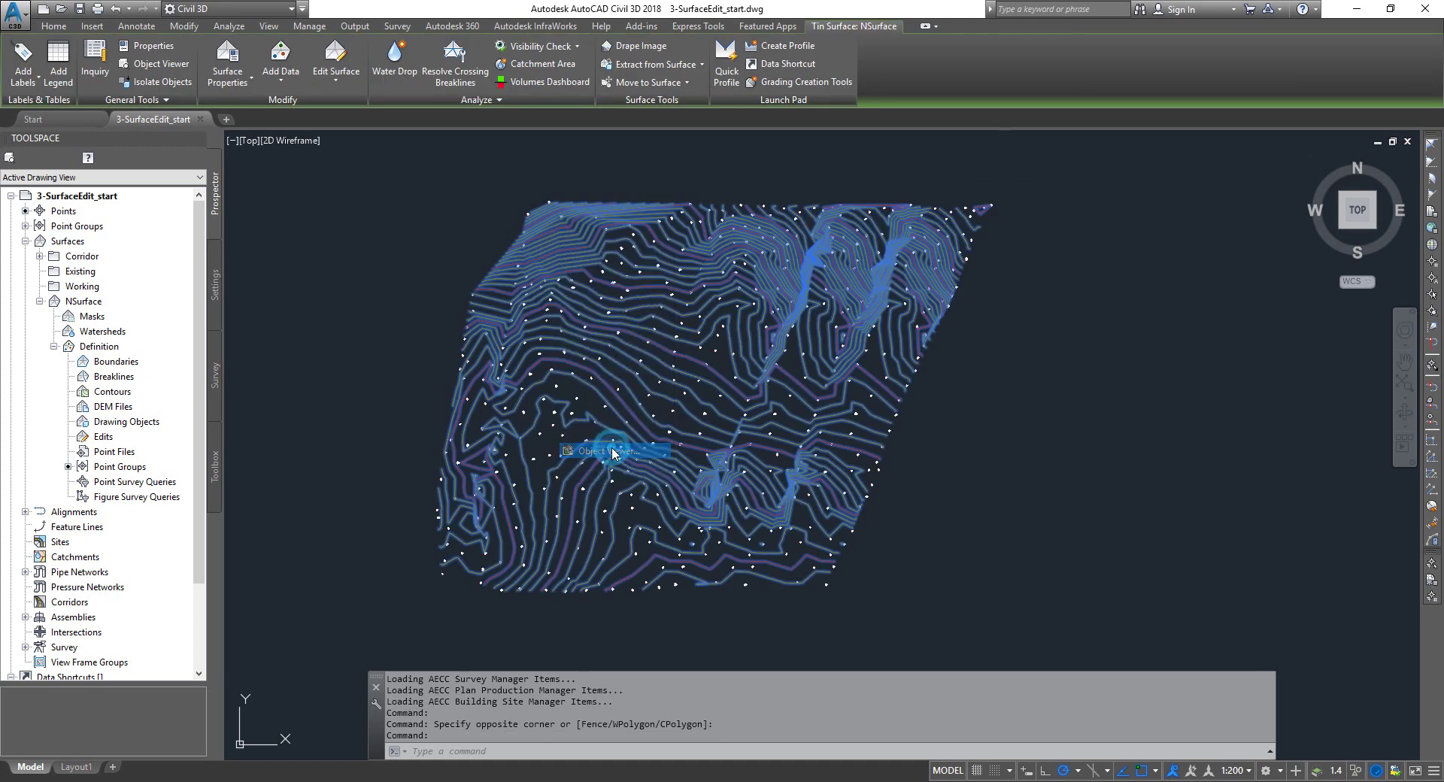
{"action": "left_click_drag", "start_coordinate": [748, 566], "coordinate": [796, 518]}
{"action": "left_click", "coordinate": [496, 153]}
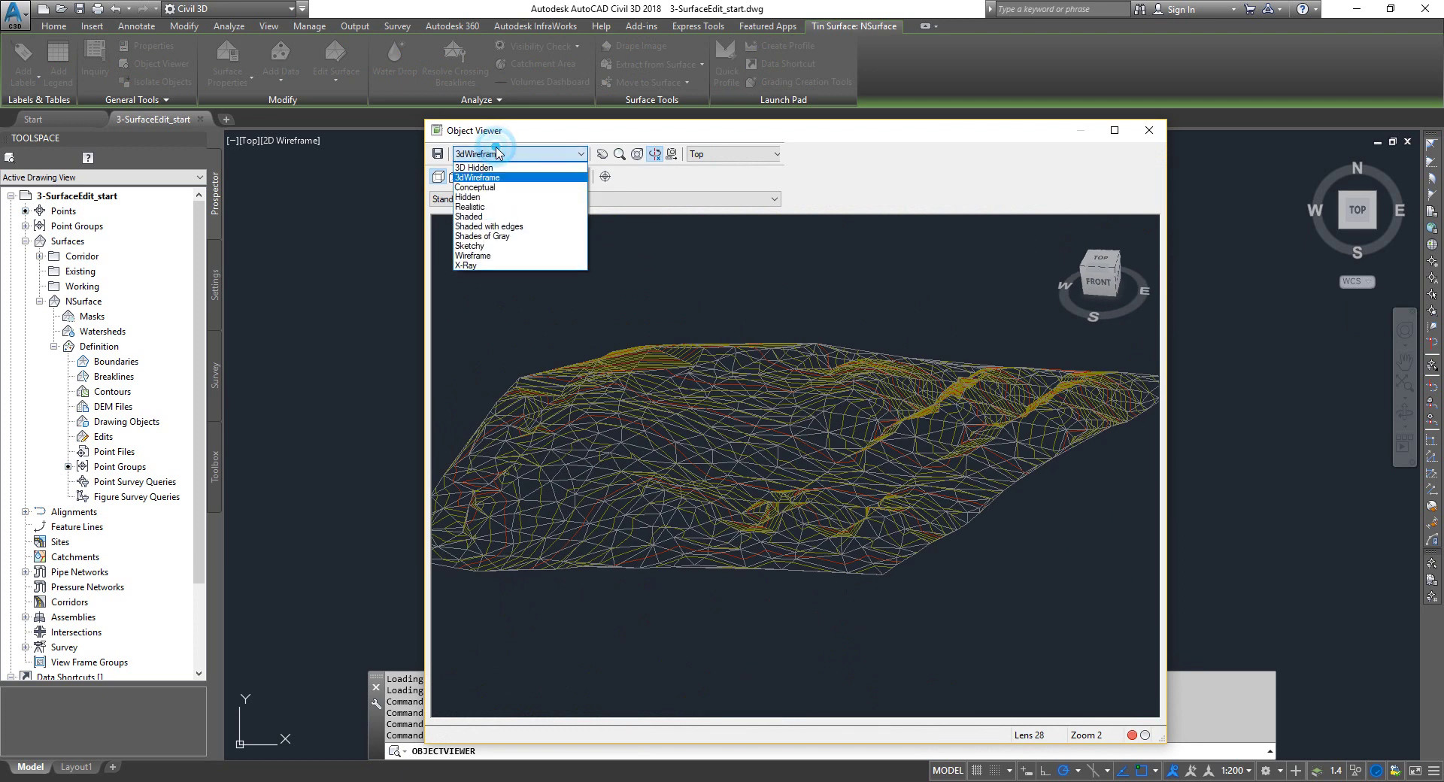
{"action": "left_click", "coordinate": [962, 200]}
{"action": "left_click", "coordinate": [1148, 130]}
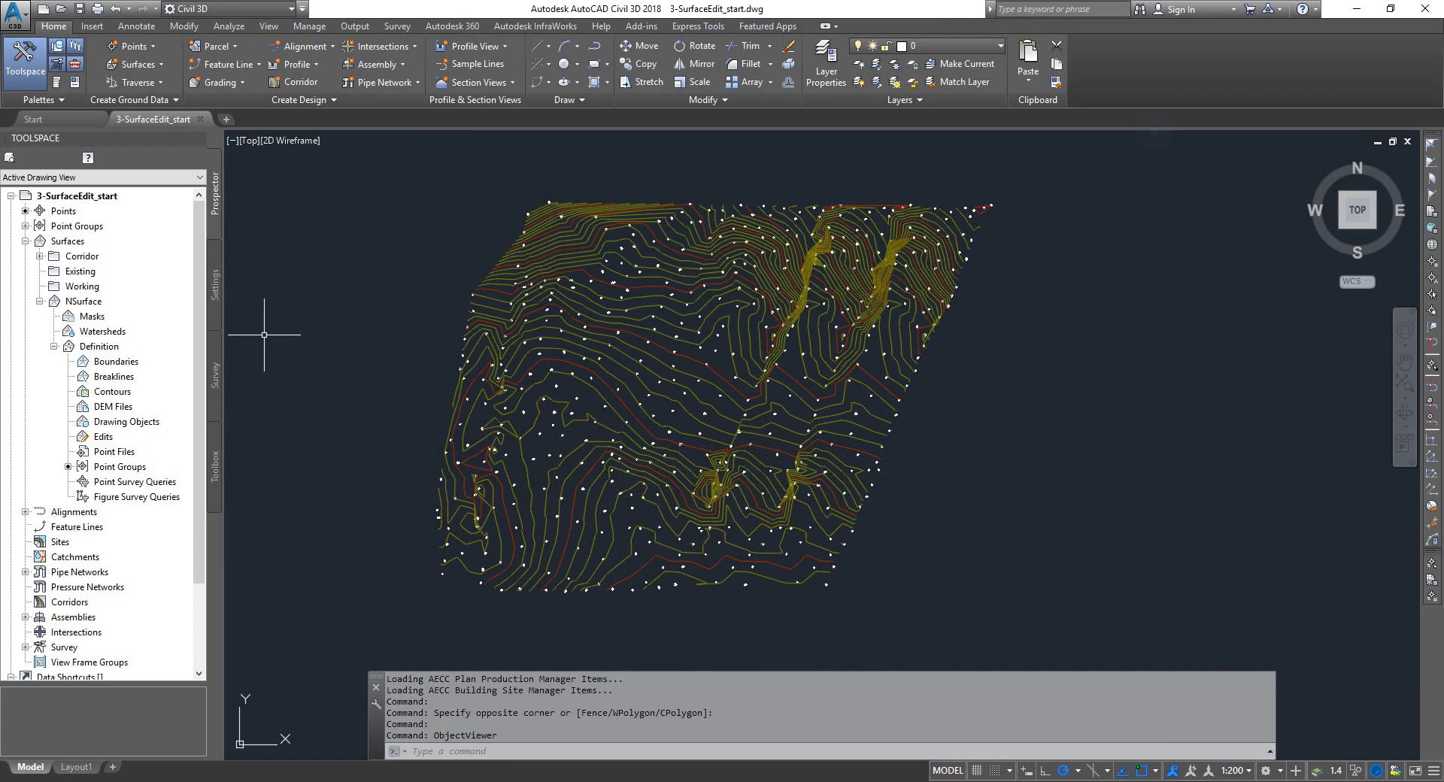
Look over the surface editing commands, then hide and restore the Toolspace panel.
{"action": "left_click", "coordinate": [549, 248]}
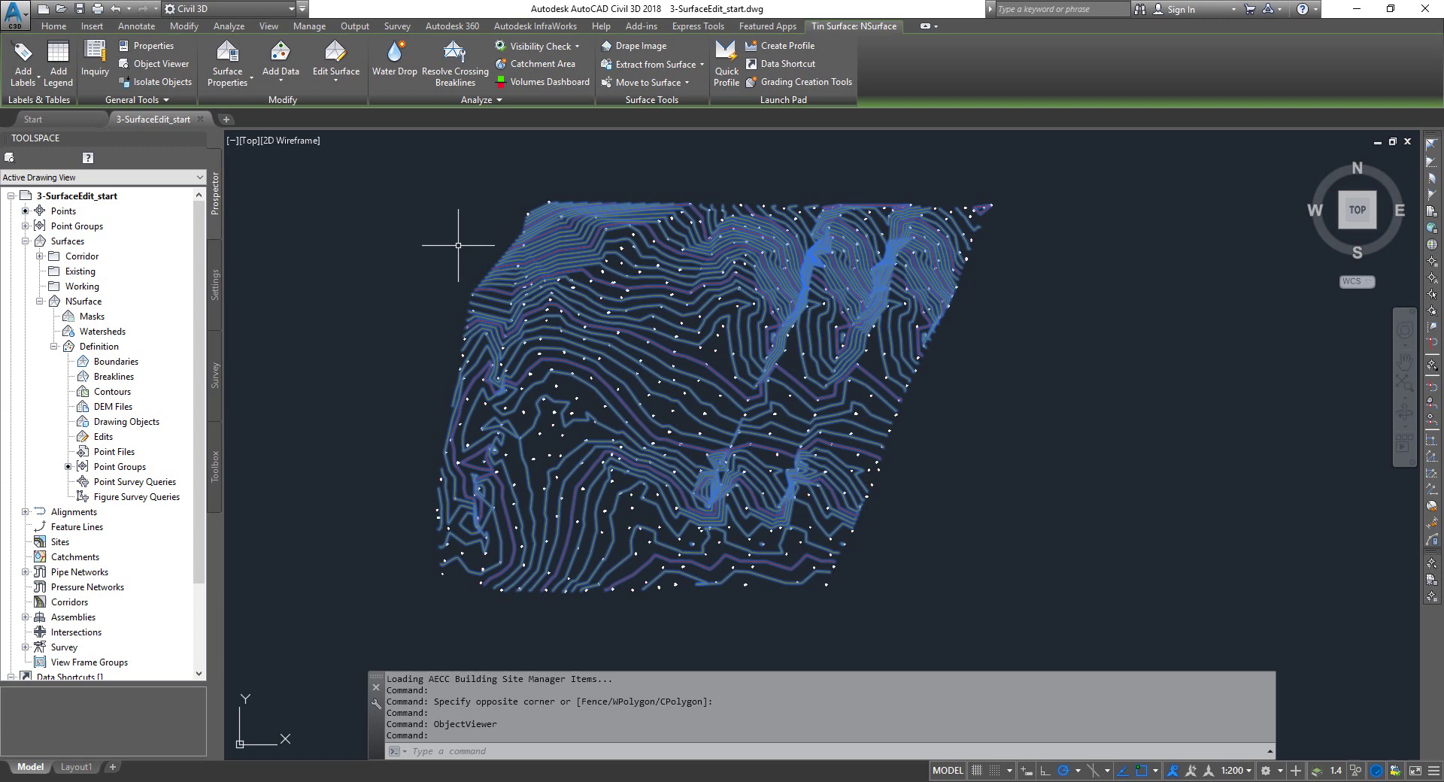
{"action": "left_click", "coordinate": [335, 83]}
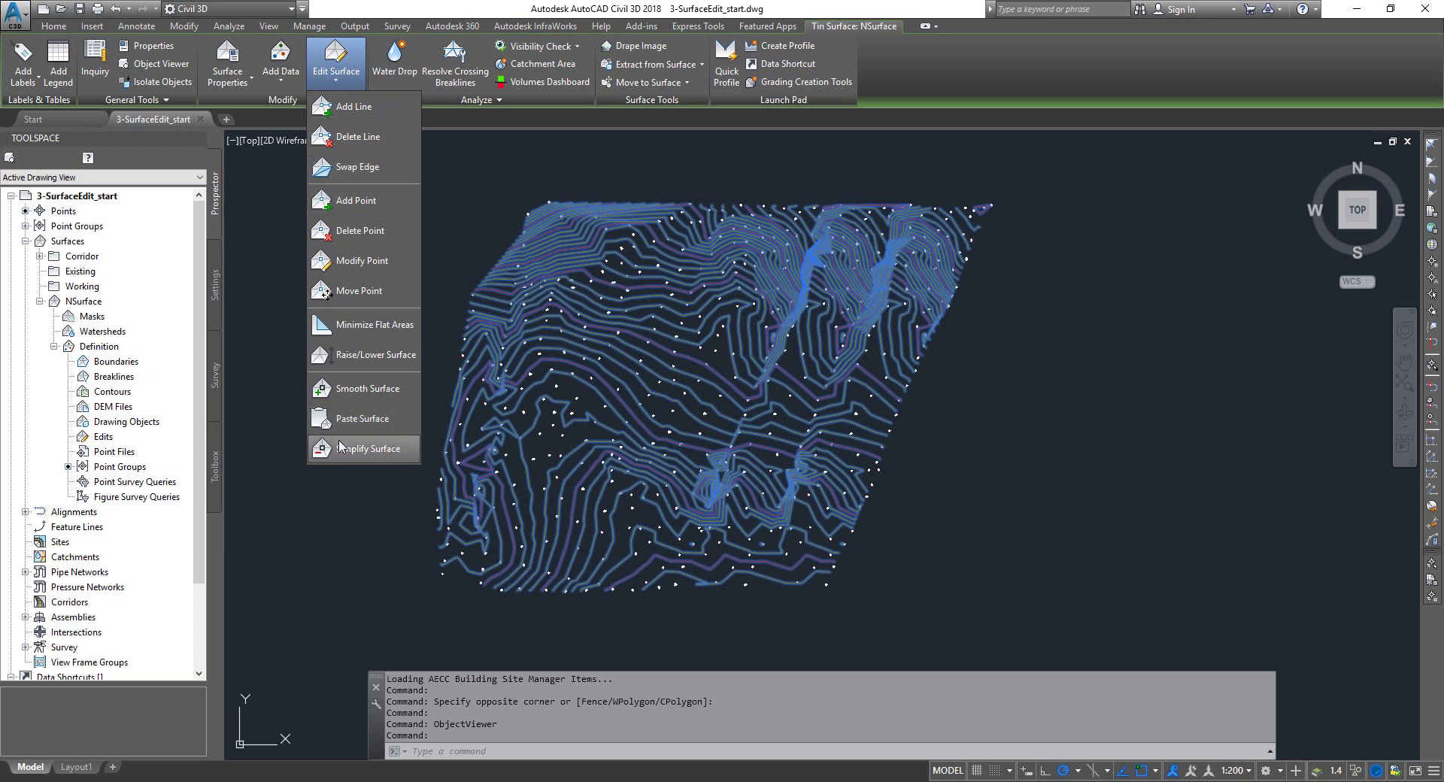
{"action": "left_click", "coordinate": [277, 271]}
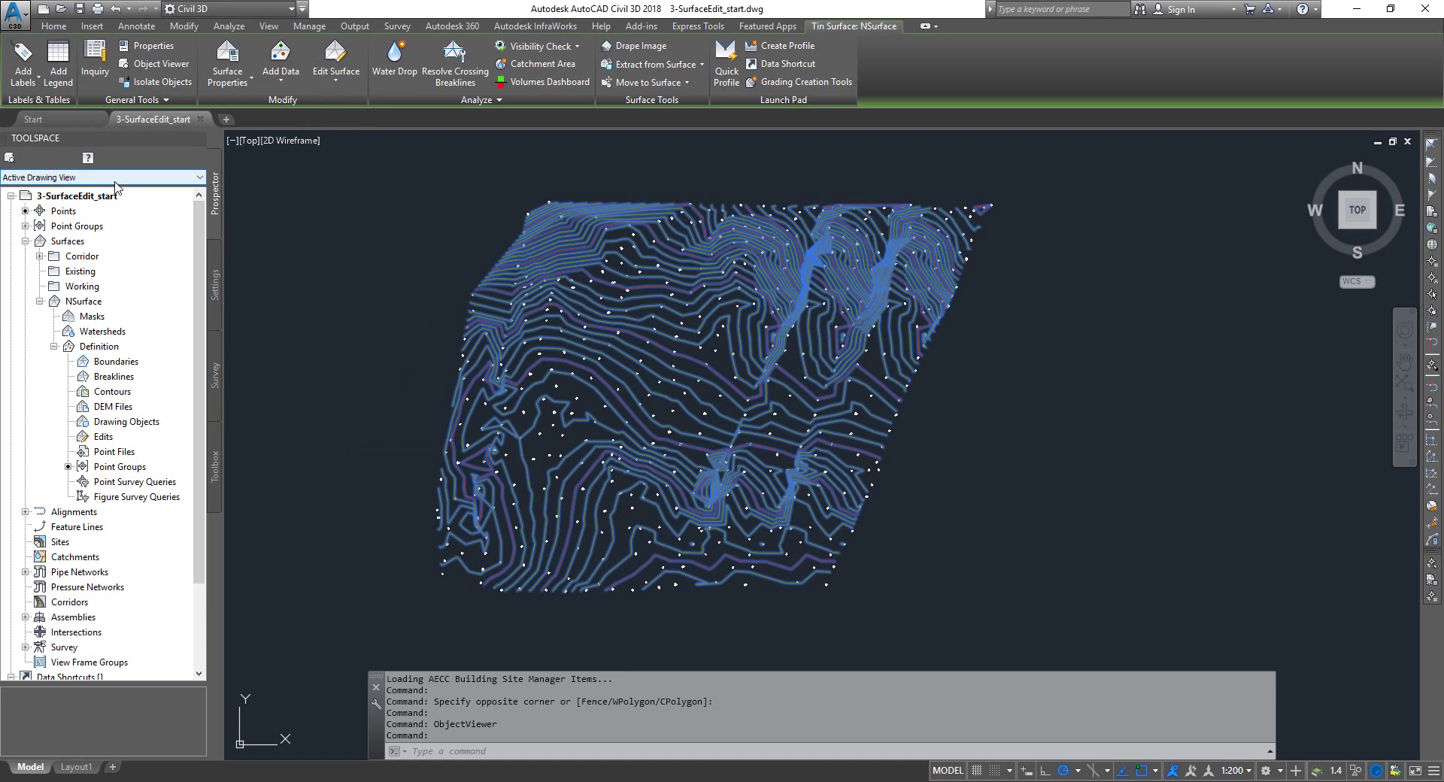
{"action": "left_click", "coordinate": [53, 26]}
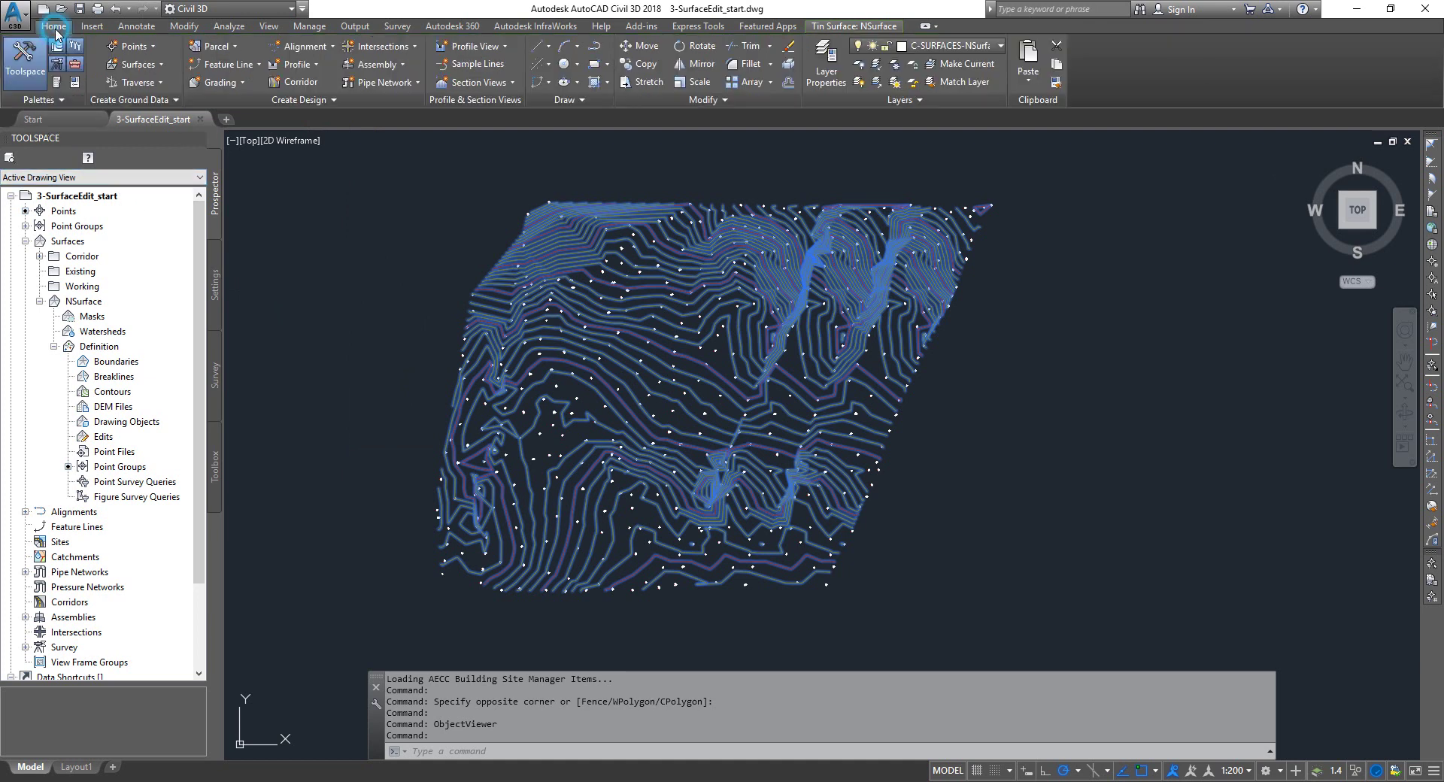
{"action": "left_click", "coordinate": [24, 60]}
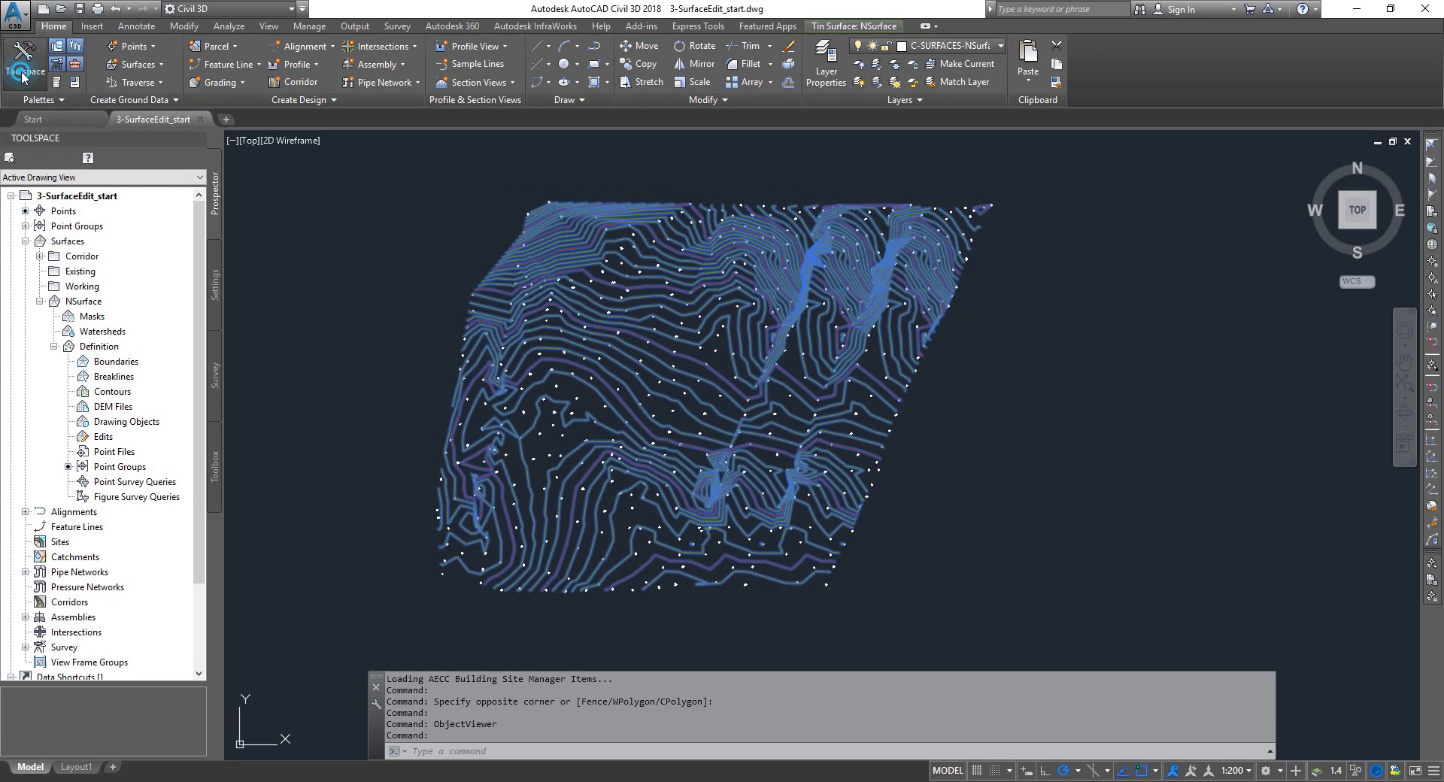
{"action": "left_click", "coordinate": [26, 69]}
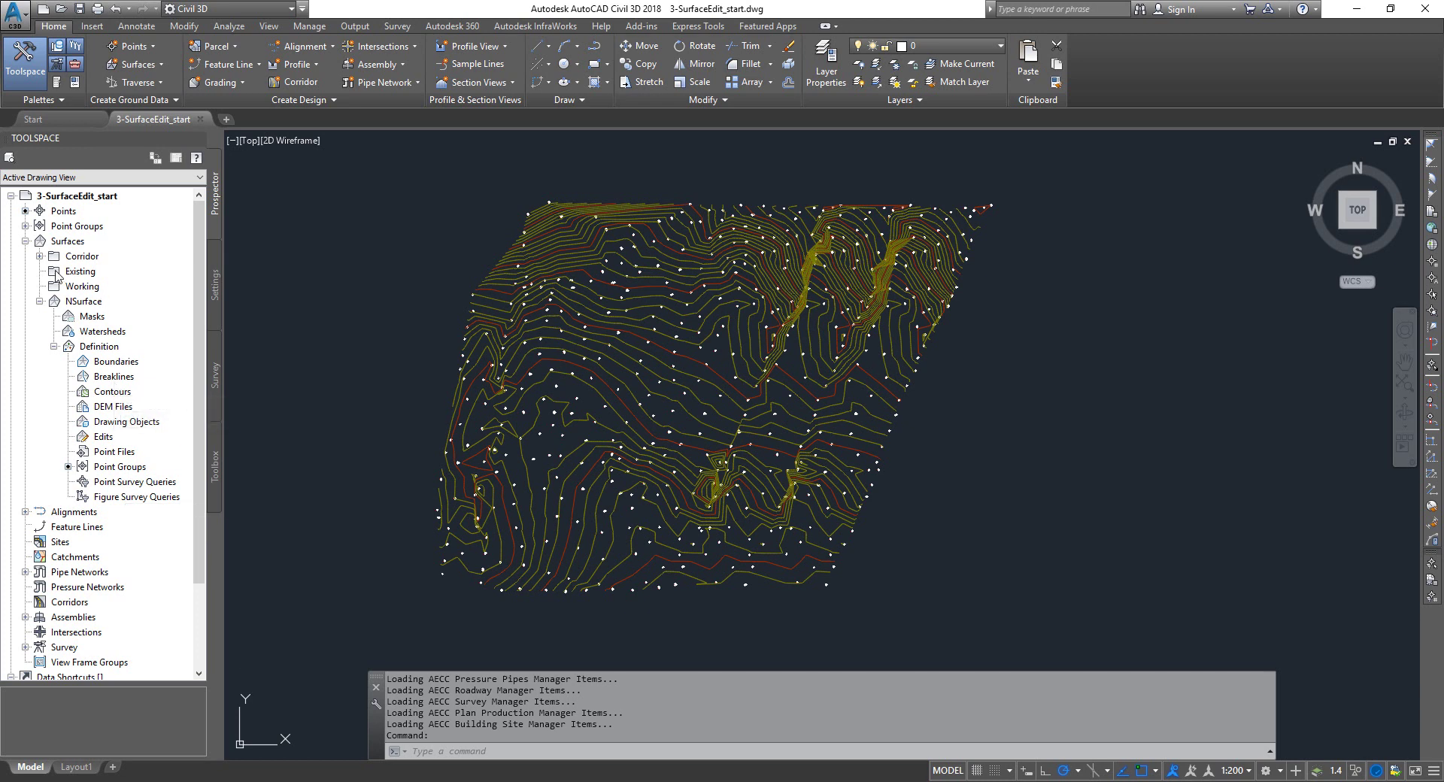
Expand Surfaces > NSurface > Definition in the Toolspace Prospector tree.
{"action": "left_click", "coordinate": [25, 241]}
{"action": "left_click", "coordinate": [25, 241]}
{"action": "left_click", "coordinate": [40, 301]}
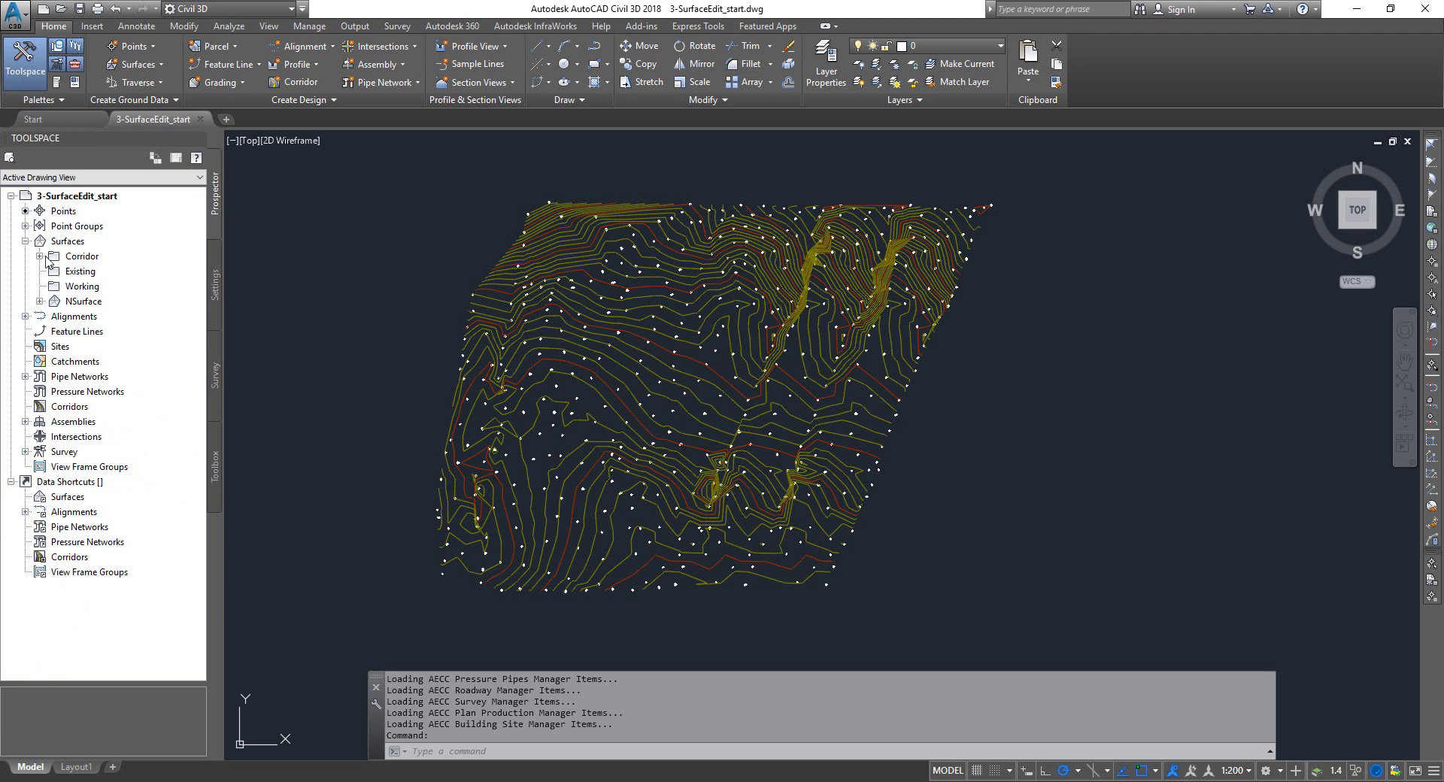
{"action": "left_click", "coordinate": [40, 301]}
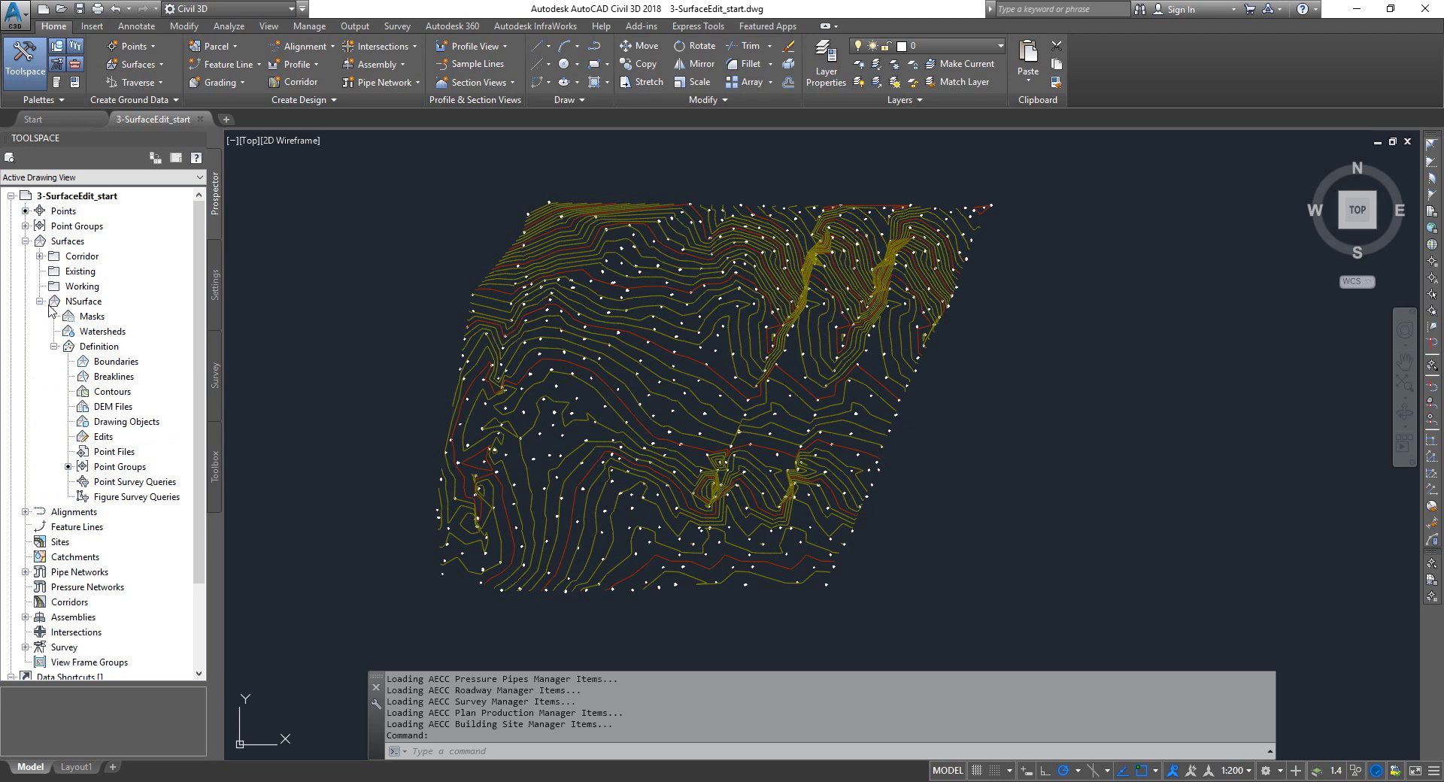
{"action": "left_click", "coordinate": [54, 347]}
{"action": "left_click", "coordinate": [55, 347]}
Draw a three-point PL polyline across the upper contours, ending on a snapped endpoint.
{"action": "left_click", "coordinate": [324, 294]}
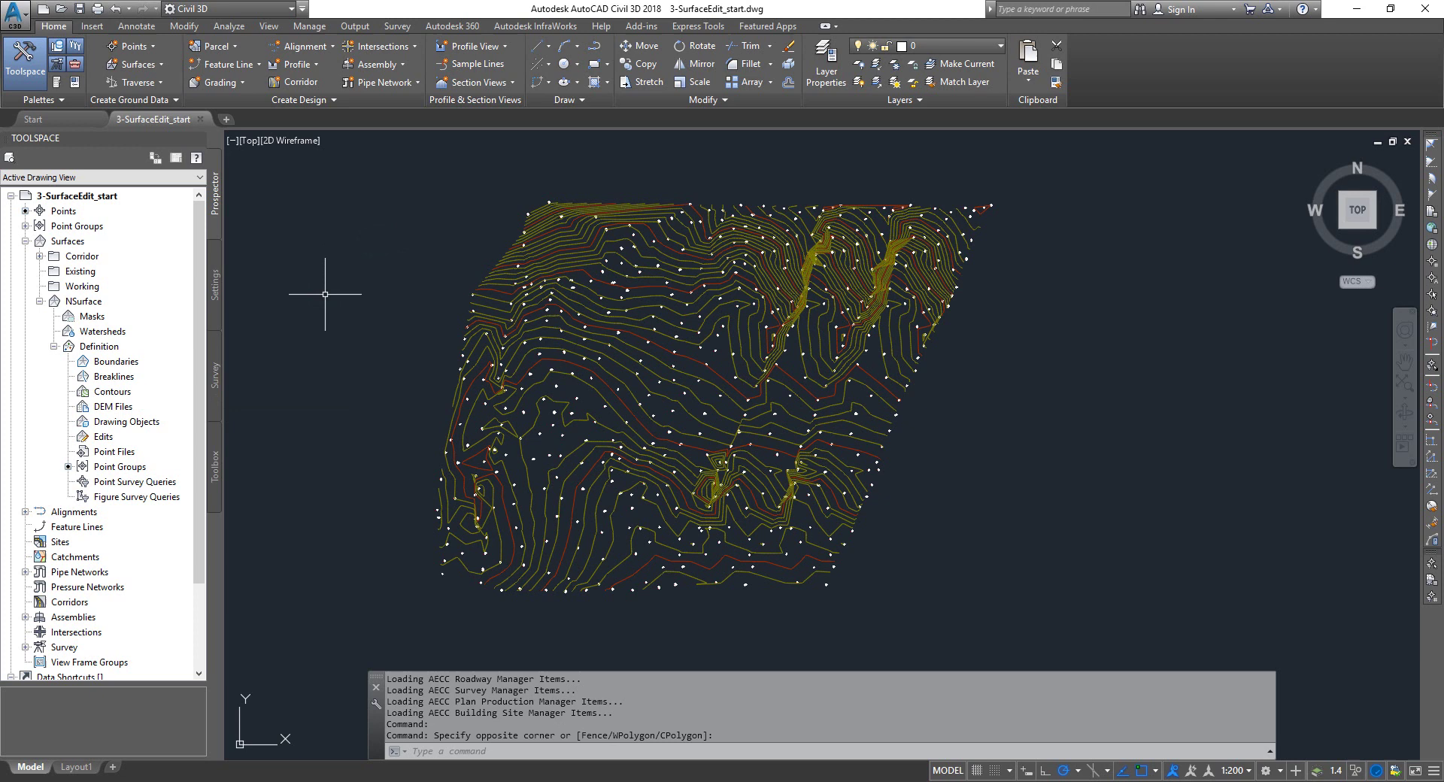
{"action": "type", "text": "pl"}
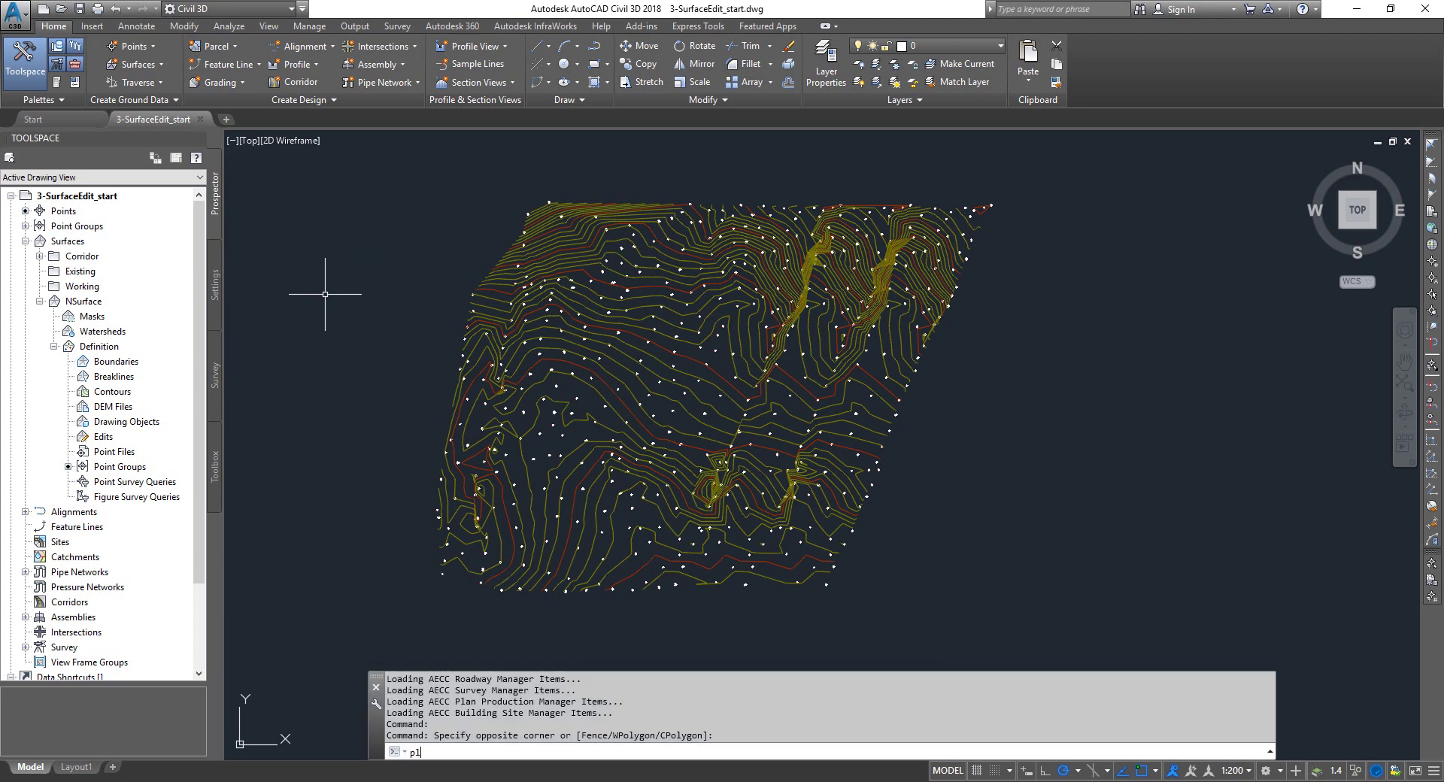
{"action": "key", "text": "Return"}
{"action": "scroll", "coordinate": [593, 218], "scroll_direction": "up", "scroll_amount": 6}
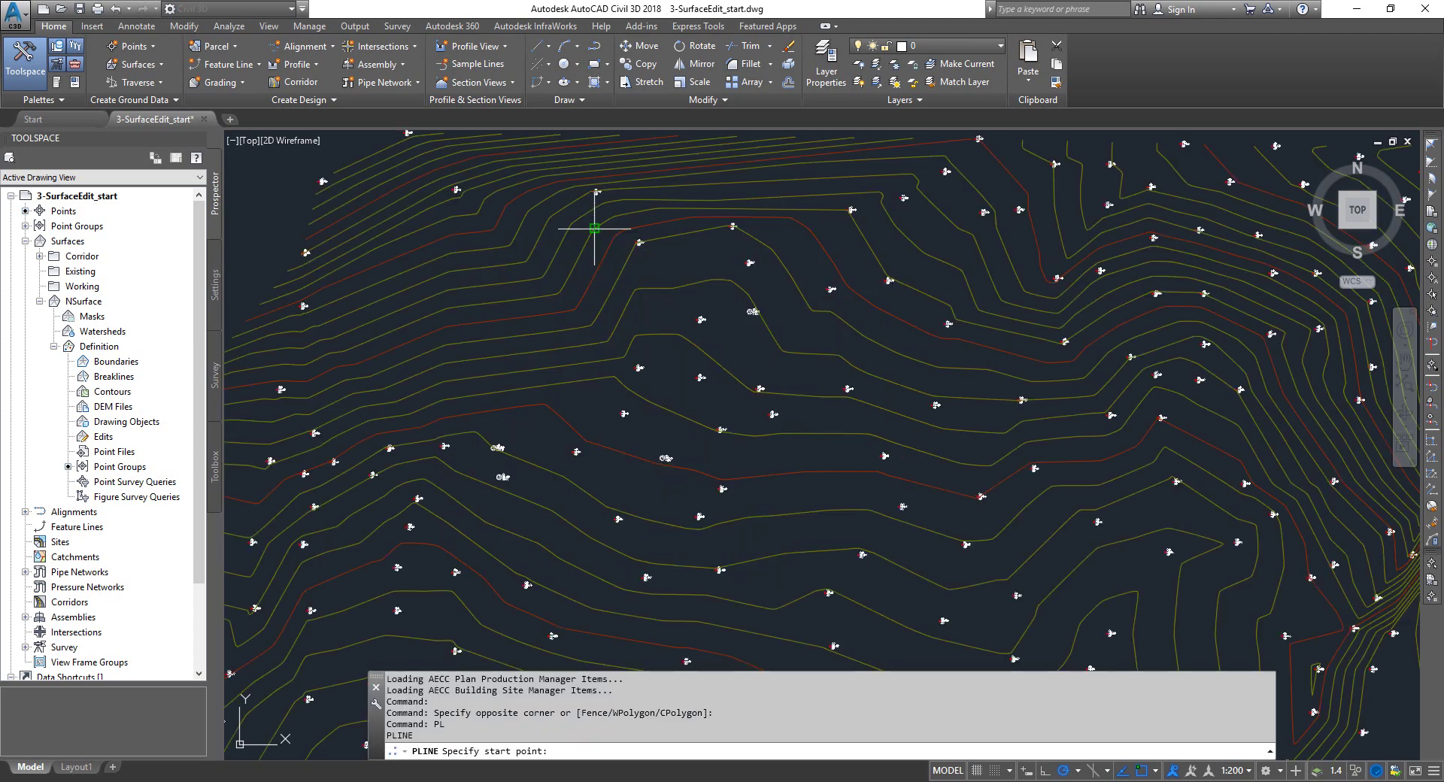
{"action": "left_click", "coordinate": [437, 240]}
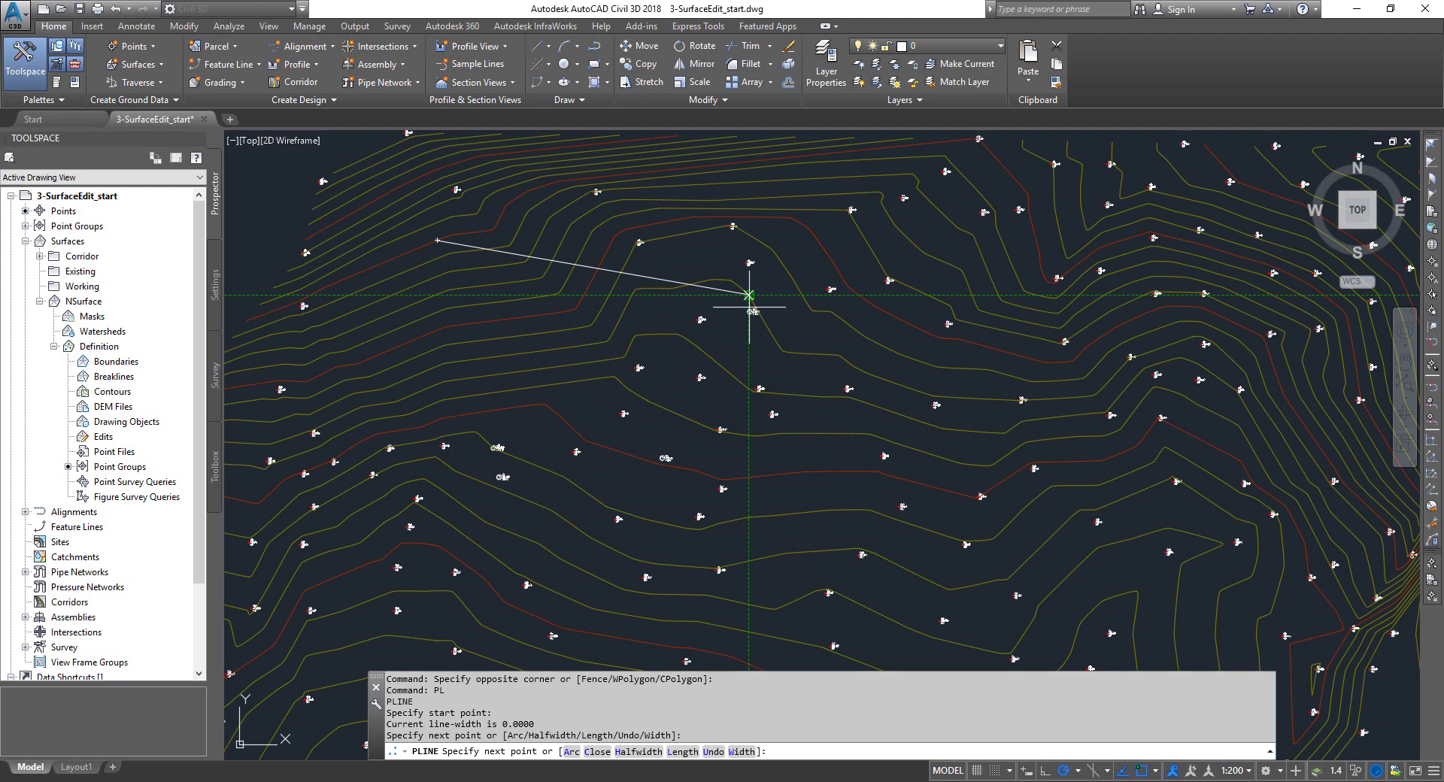
{"action": "left_click", "coordinate": [749, 294]}
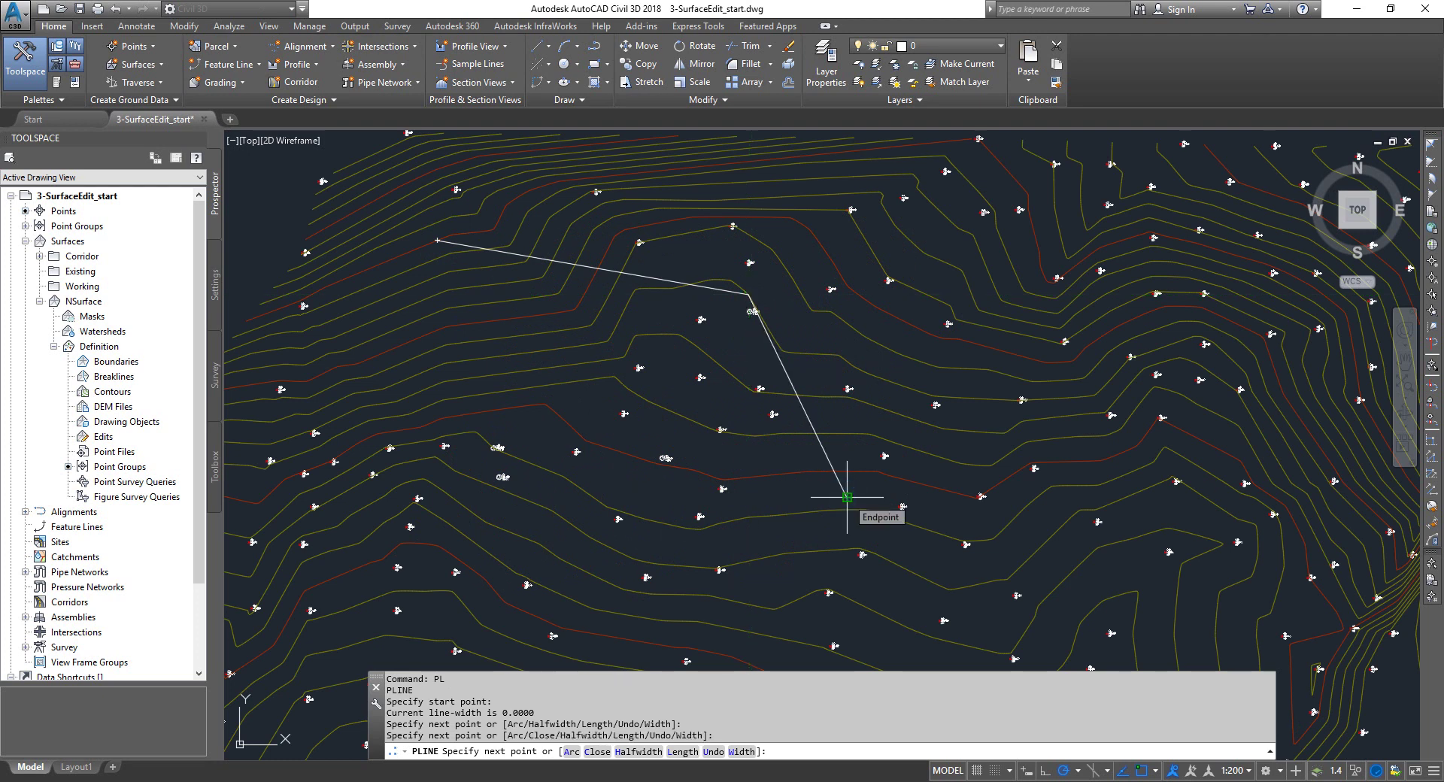
{"action": "left_click", "coordinate": [847, 497]}
{"action": "key", "text": "Return"}
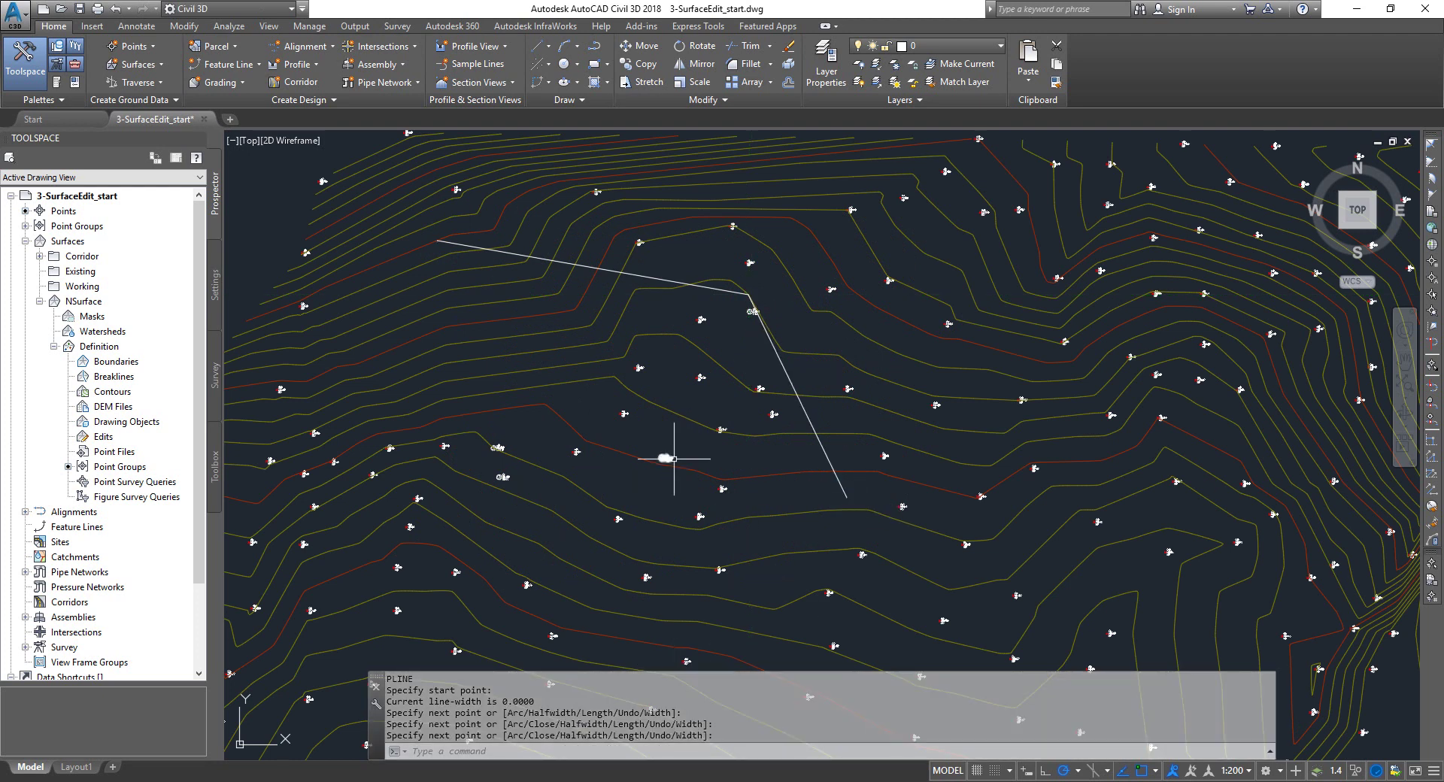
Open Add Breaklines, enter 'breakline' with Type Standard, then close without adding.
{"action": "right_click", "coordinate": [114, 380]}
{"action": "left_click", "coordinate": [164, 385]}
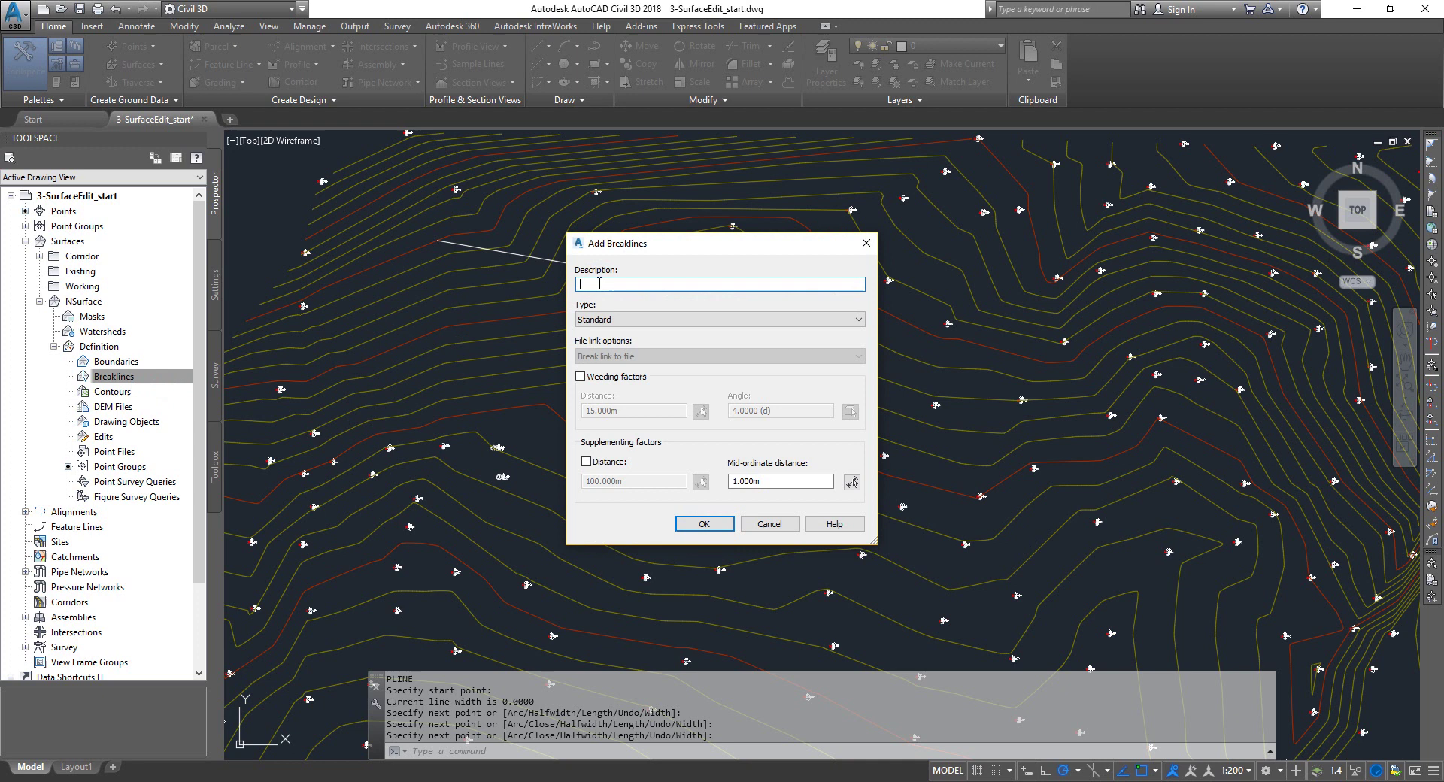
{"action": "type", "text": "breakline1"}
{"action": "left_click", "coordinate": [662, 319]}
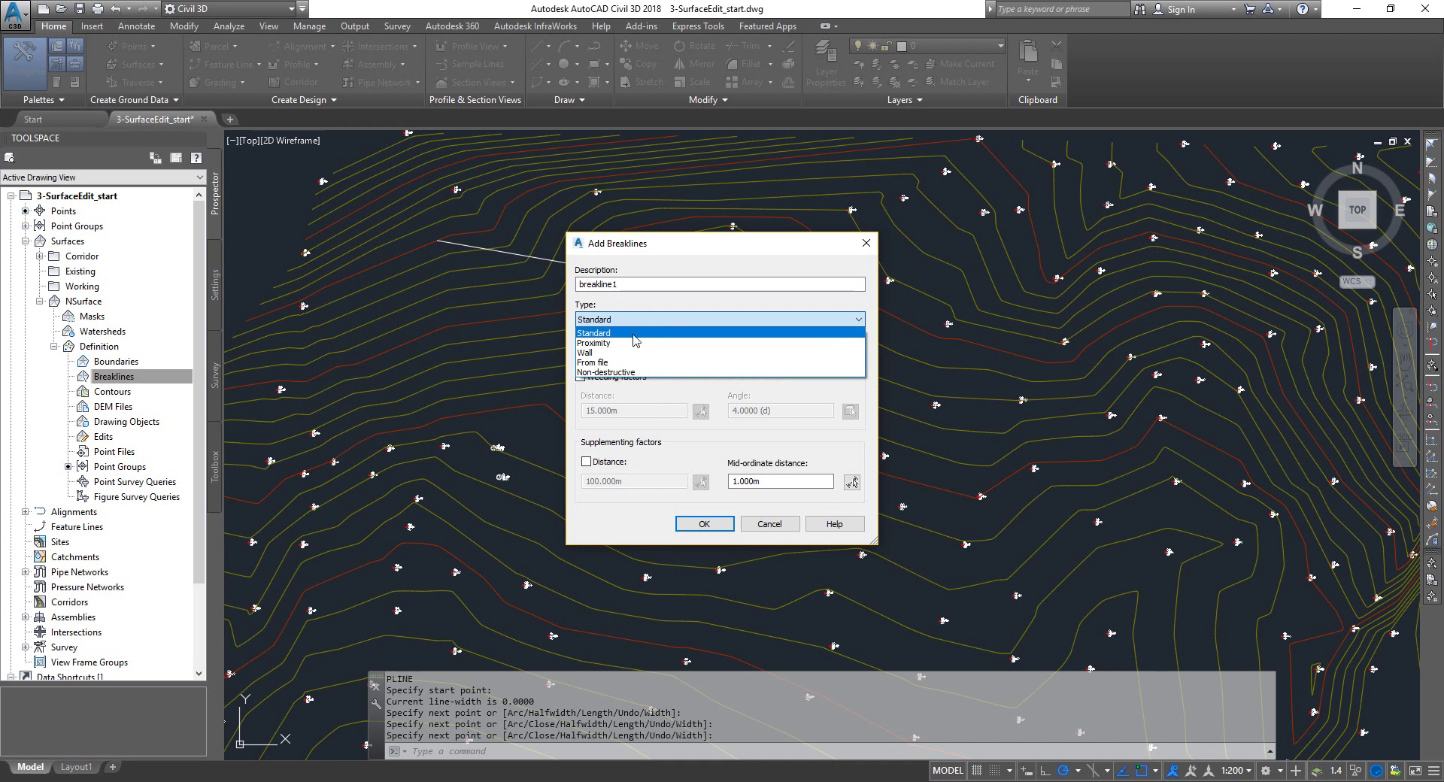
{"action": "left_click", "coordinate": [633, 335]}
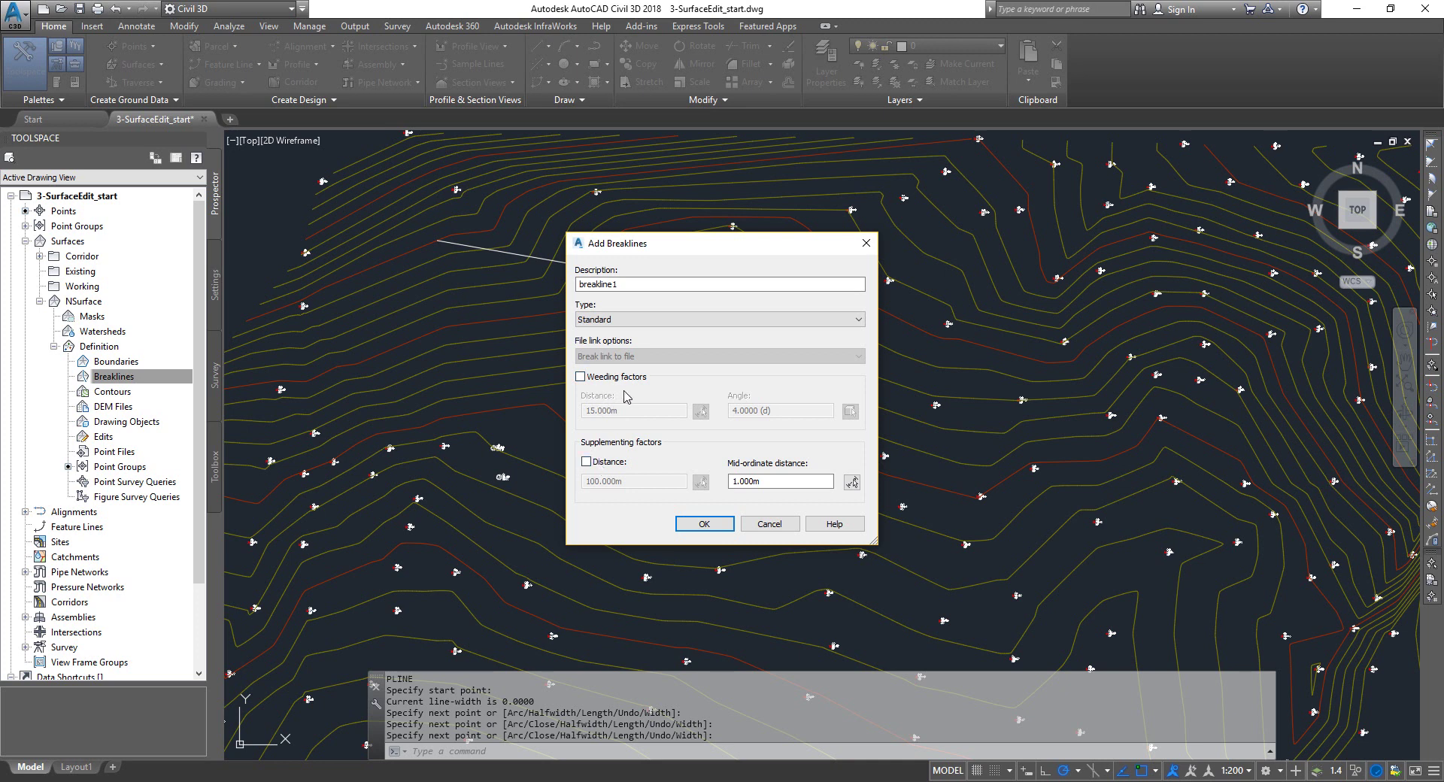
{"action": "left_click_drag", "start_coordinate": [728, 239], "coordinate": [396, 411]}
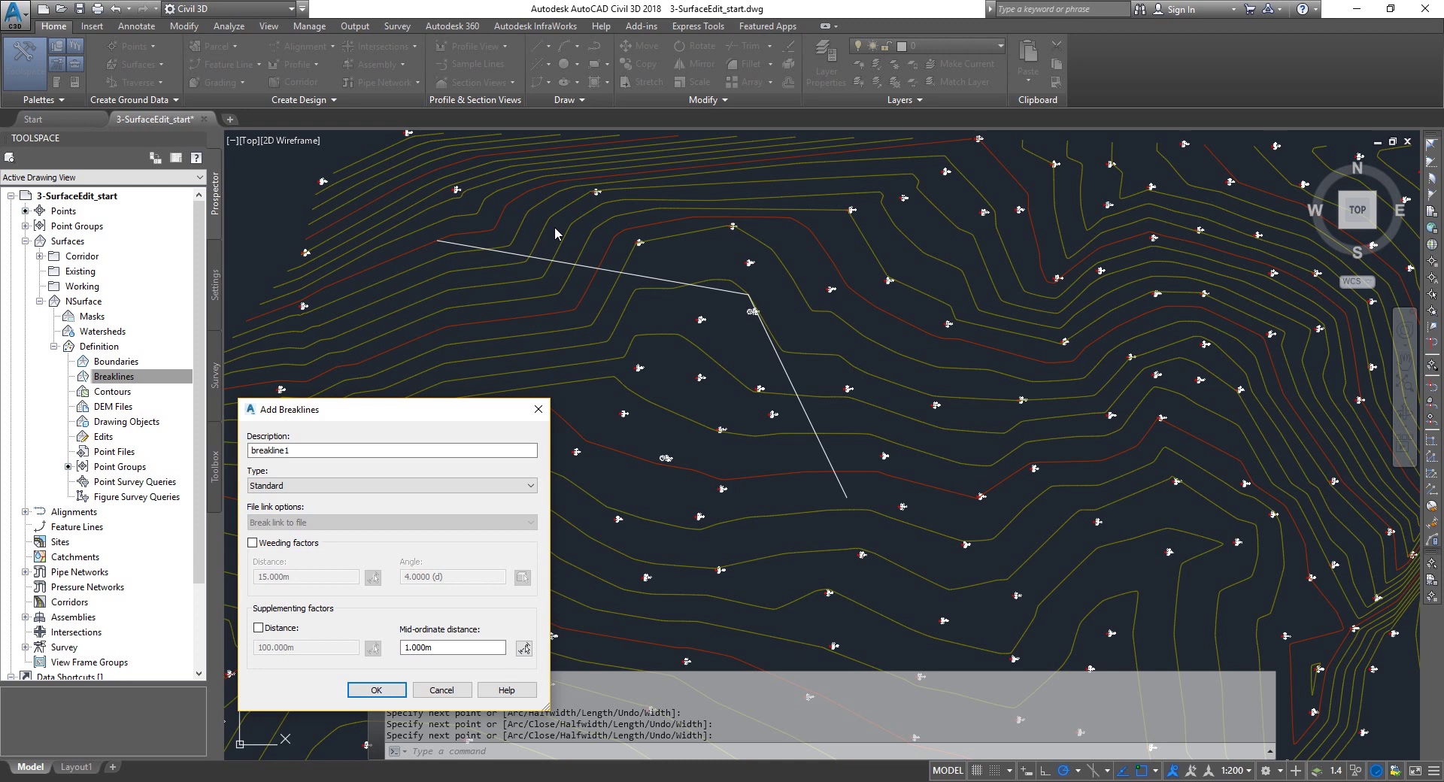
{"action": "left_click", "coordinate": [537, 412]}
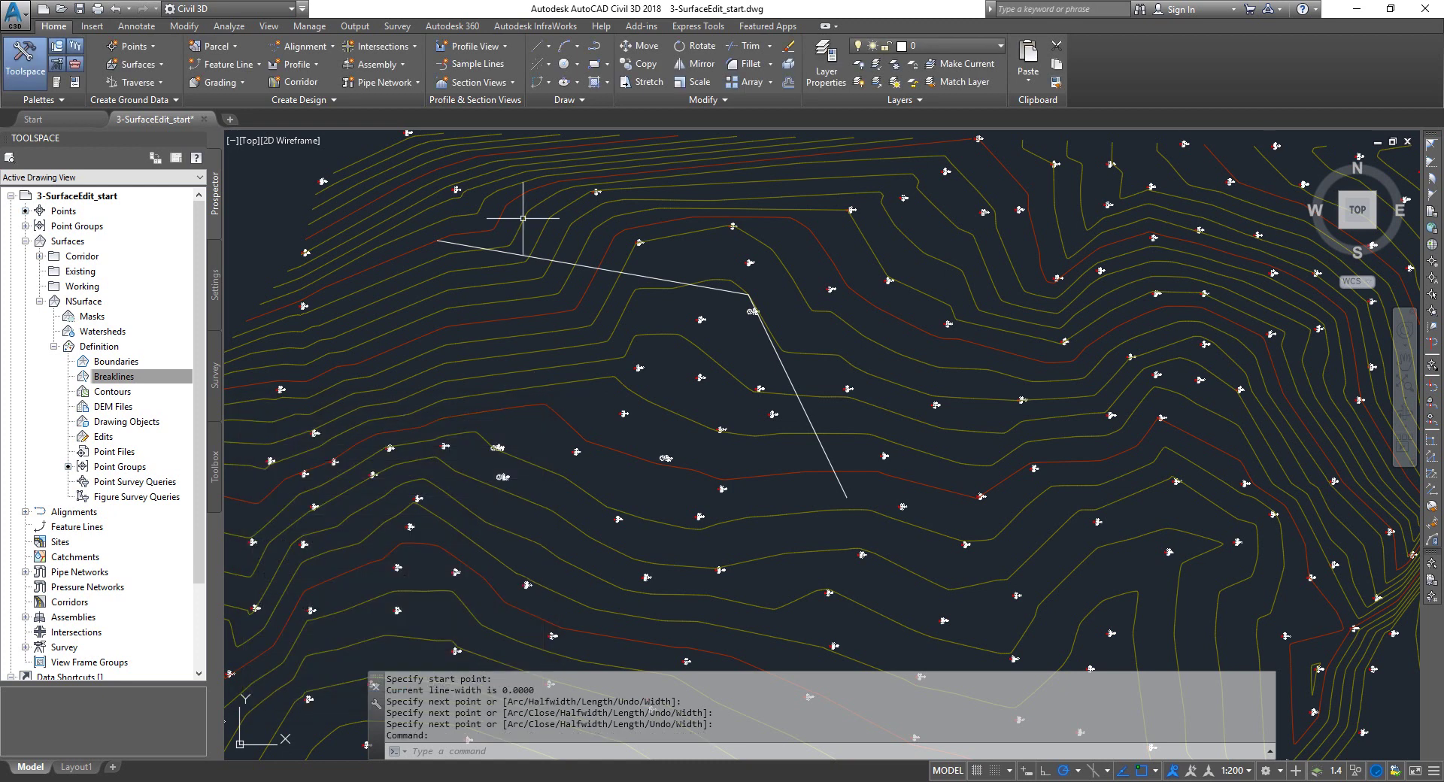
Change NSurface's surface style to ANZ_Triangulation (Cyan) in Surface Properties.
{"action": "left_click", "coordinate": [537, 190]}
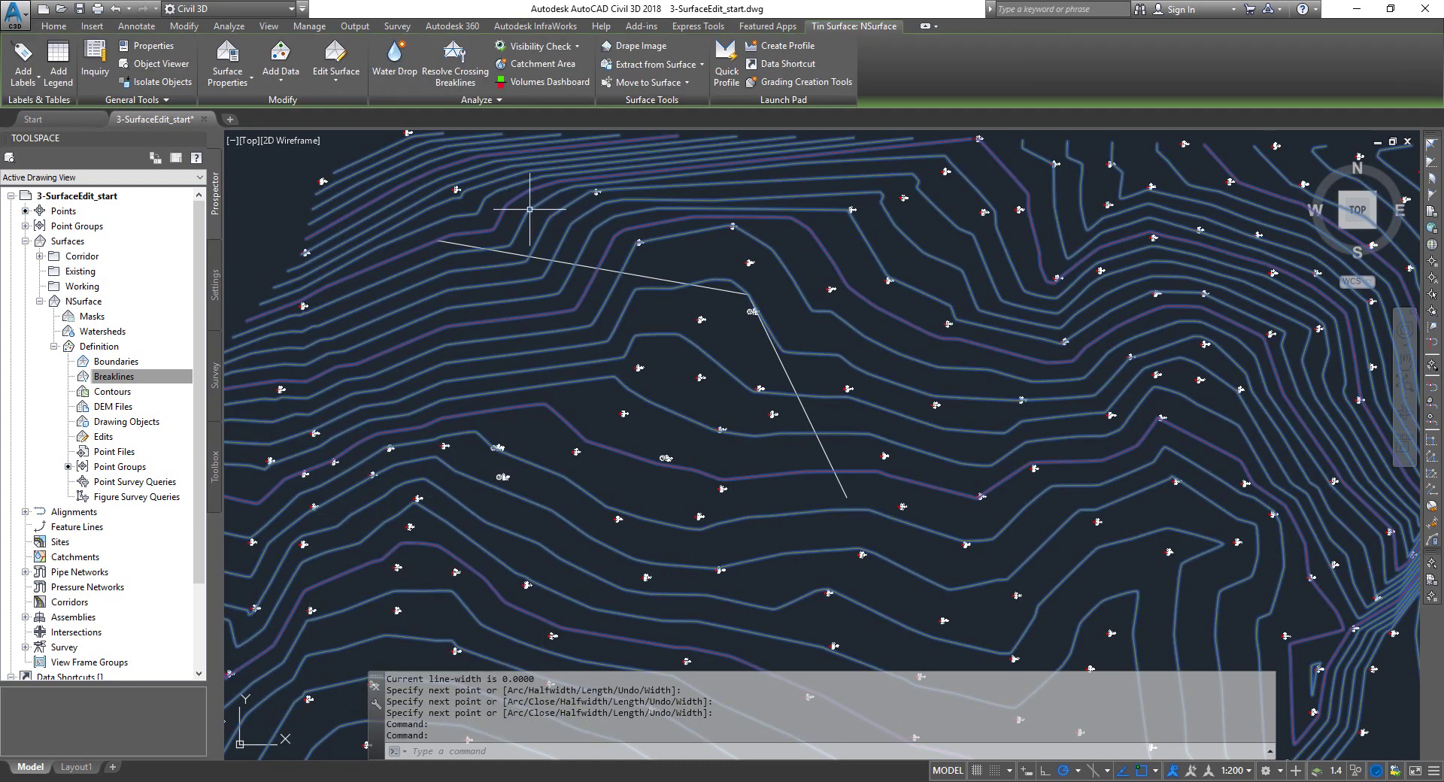
{"action": "left_click", "coordinate": [227, 60]}
{"action": "left_click", "coordinate": [467, 352]}
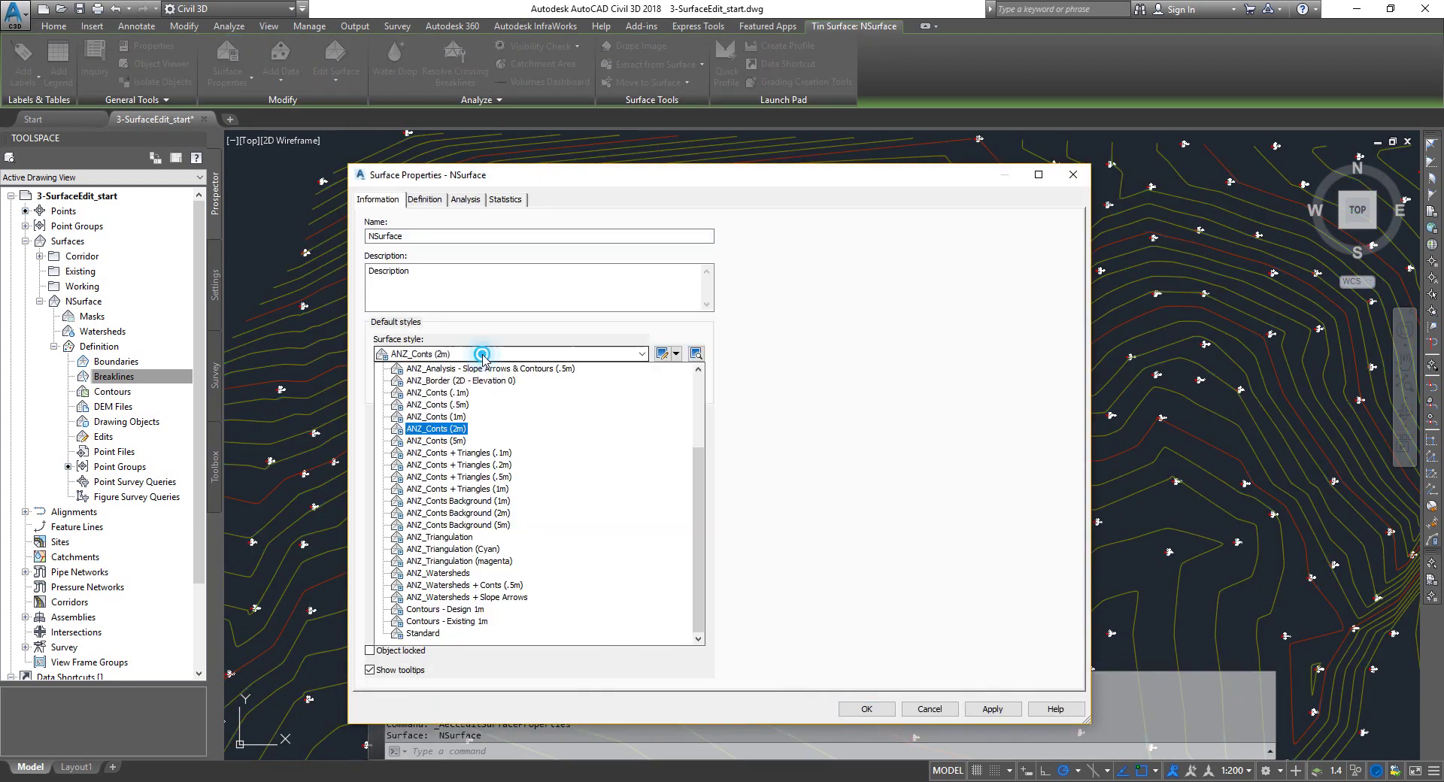
{"action": "left_click", "coordinate": [475, 549]}
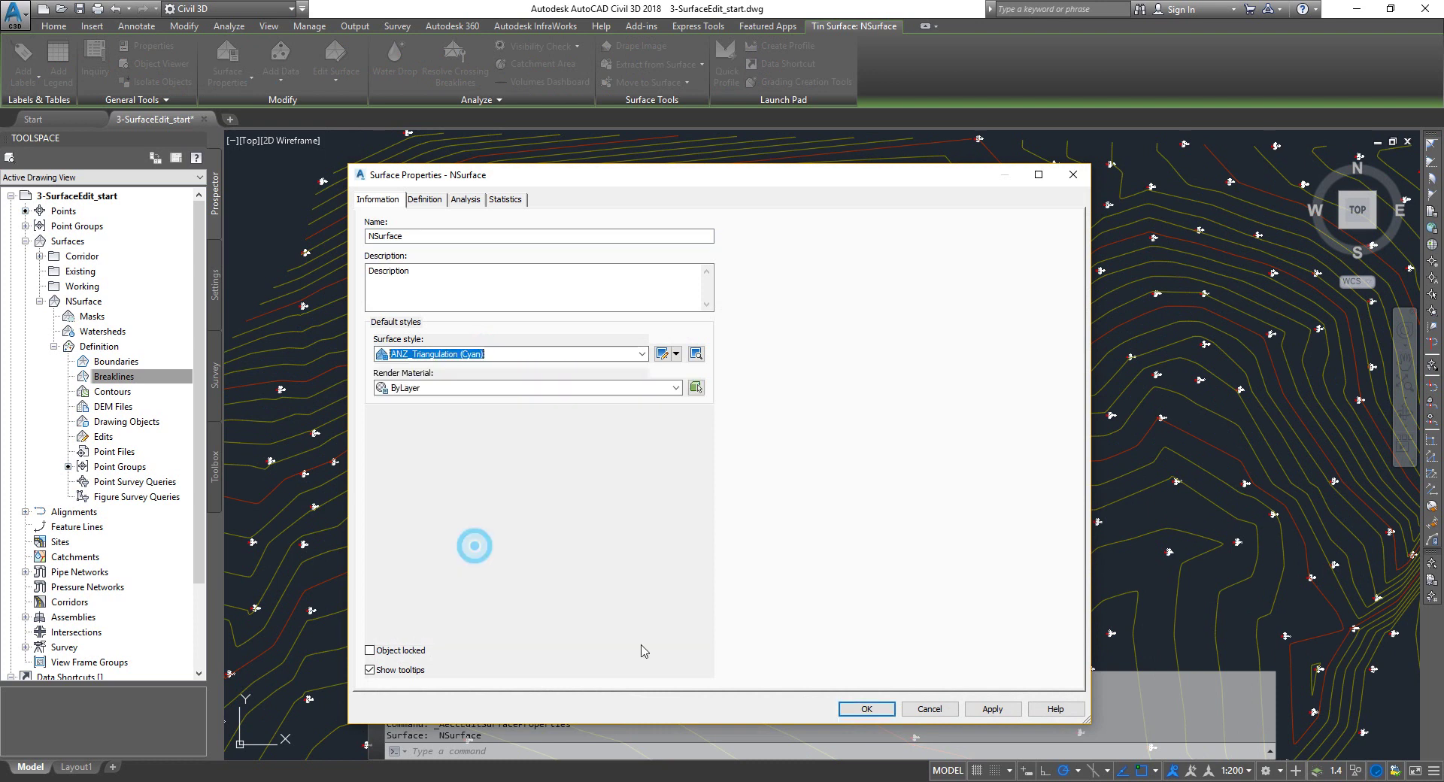
{"action": "left_click", "coordinate": [867, 708]}
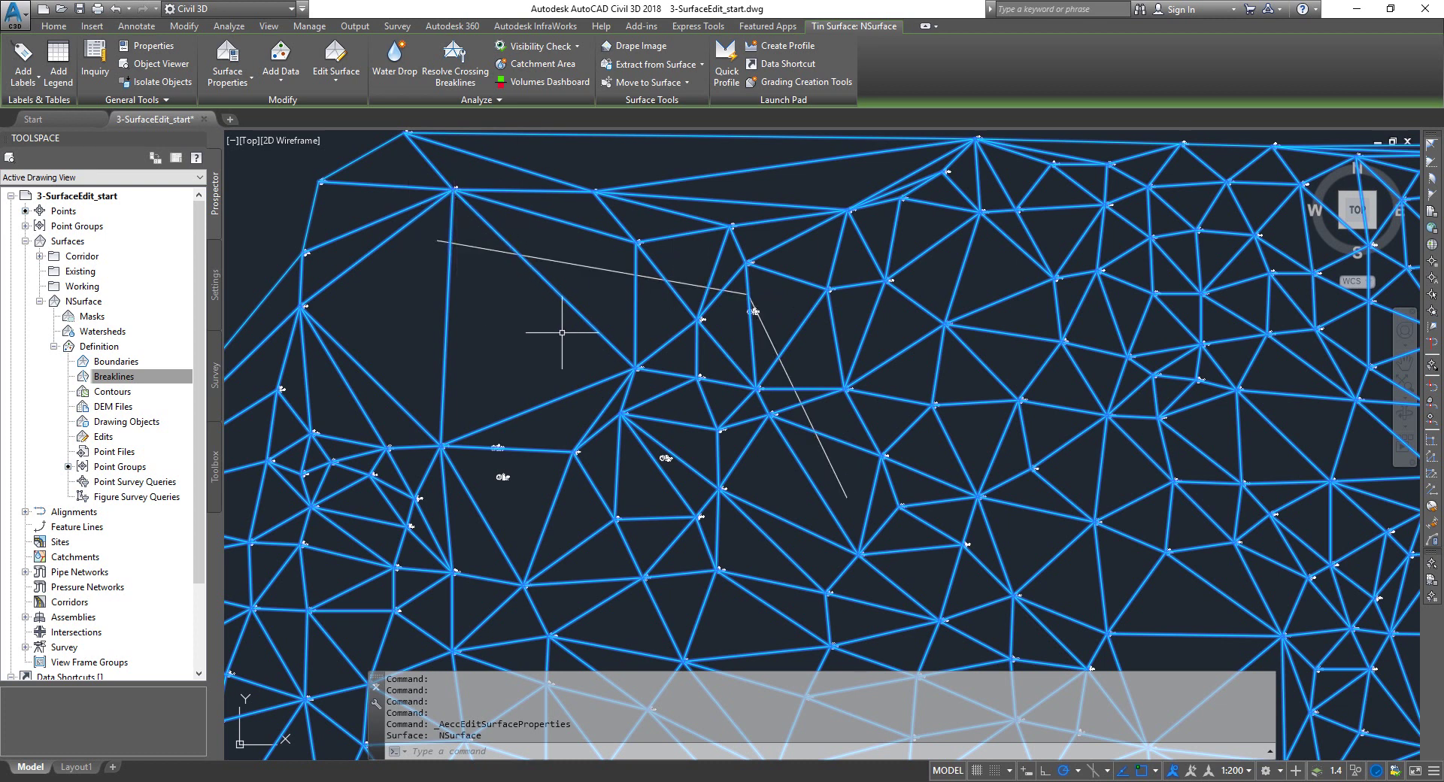
Add a breakline to NSurface described 'breakline1', type Standard, and move the dialog aside.
{"action": "right_click", "coordinate": [126, 384]}
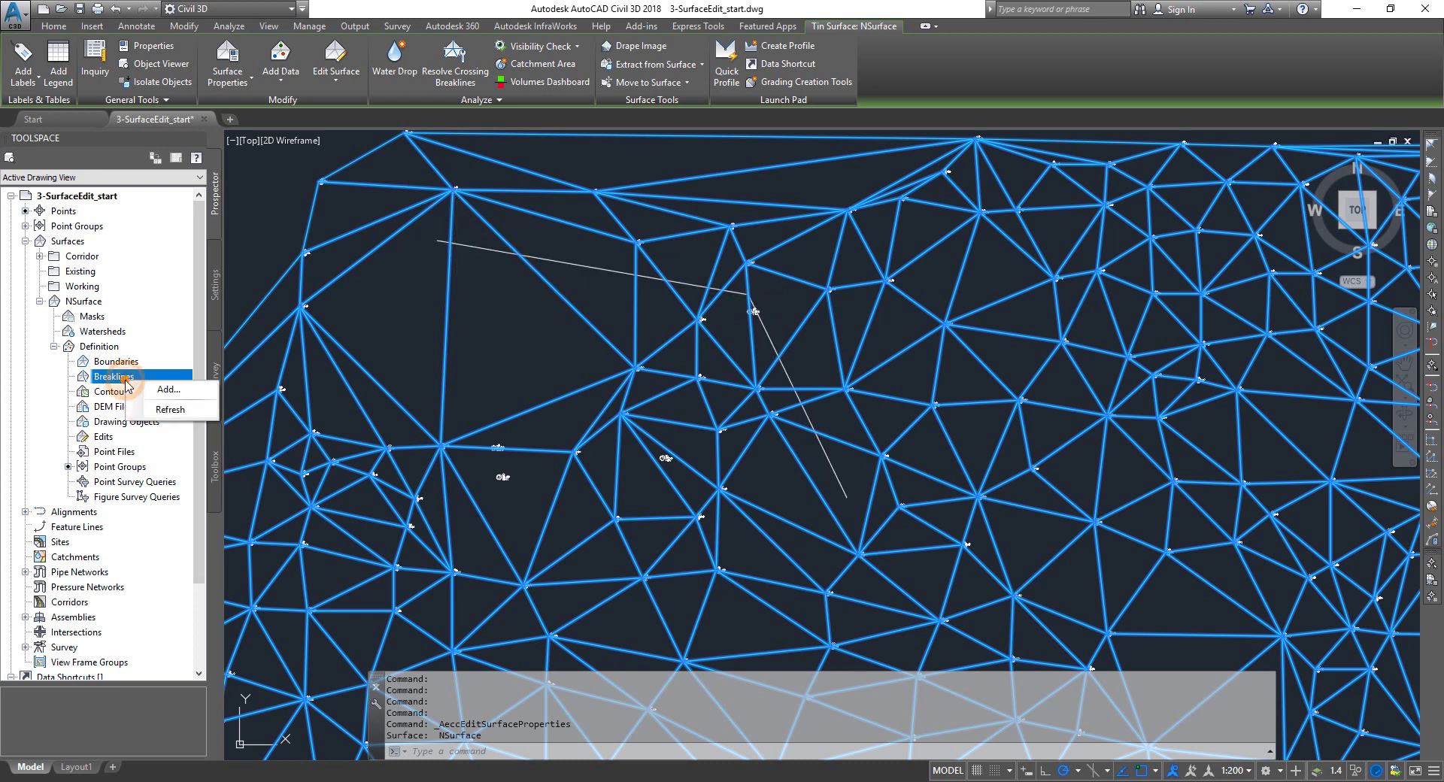
{"action": "left_click", "coordinate": [168, 389]}
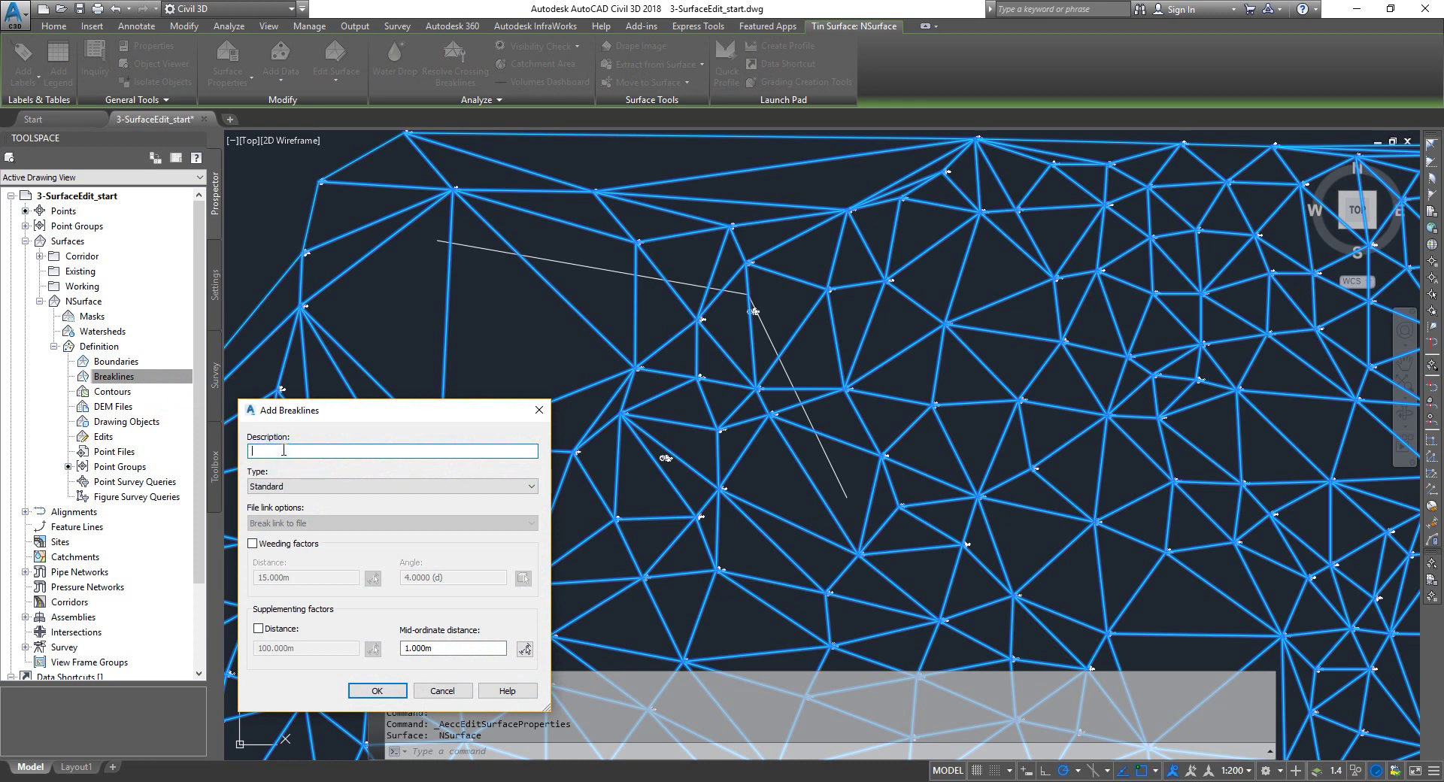
{"action": "type", "text": "breakline1"}
{"action": "key", "text": "Tab"}
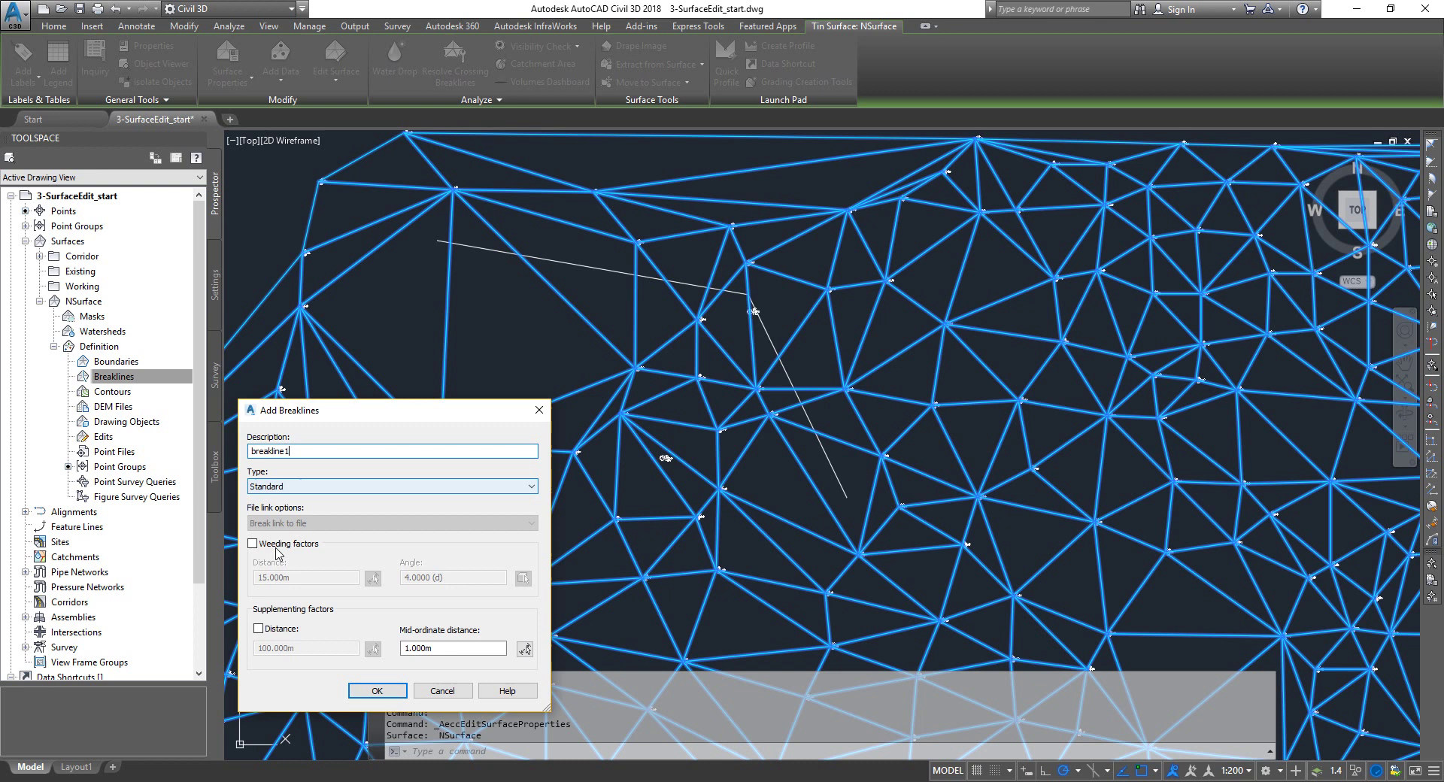
{"action": "left_click_drag", "start_coordinate": [364, 413], "coordinate": [1148, 244]}
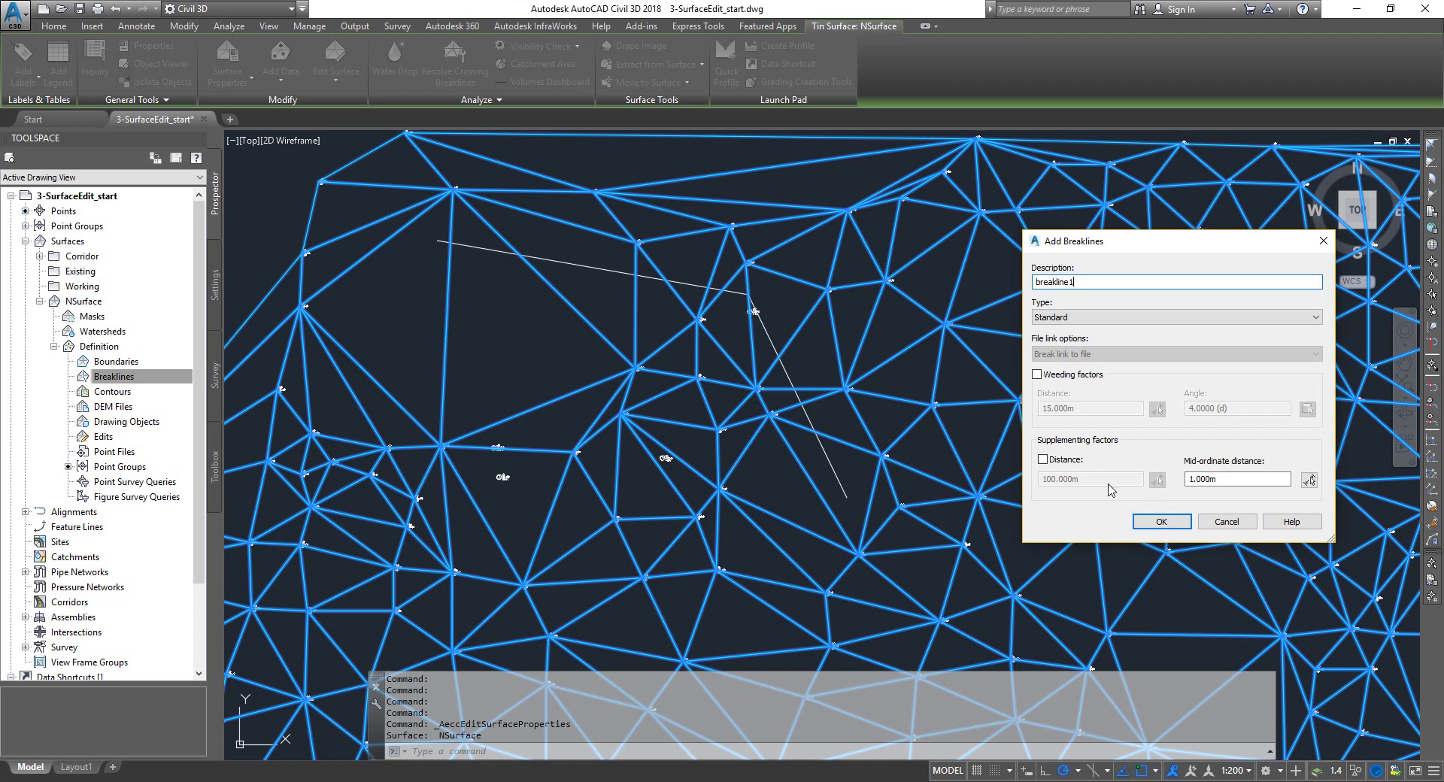
Confirm breakline1 and pick the drawn polyline so NSurface's triangles re-form along it.
{"action": "double_click", "coordinate": [1218, 479]}
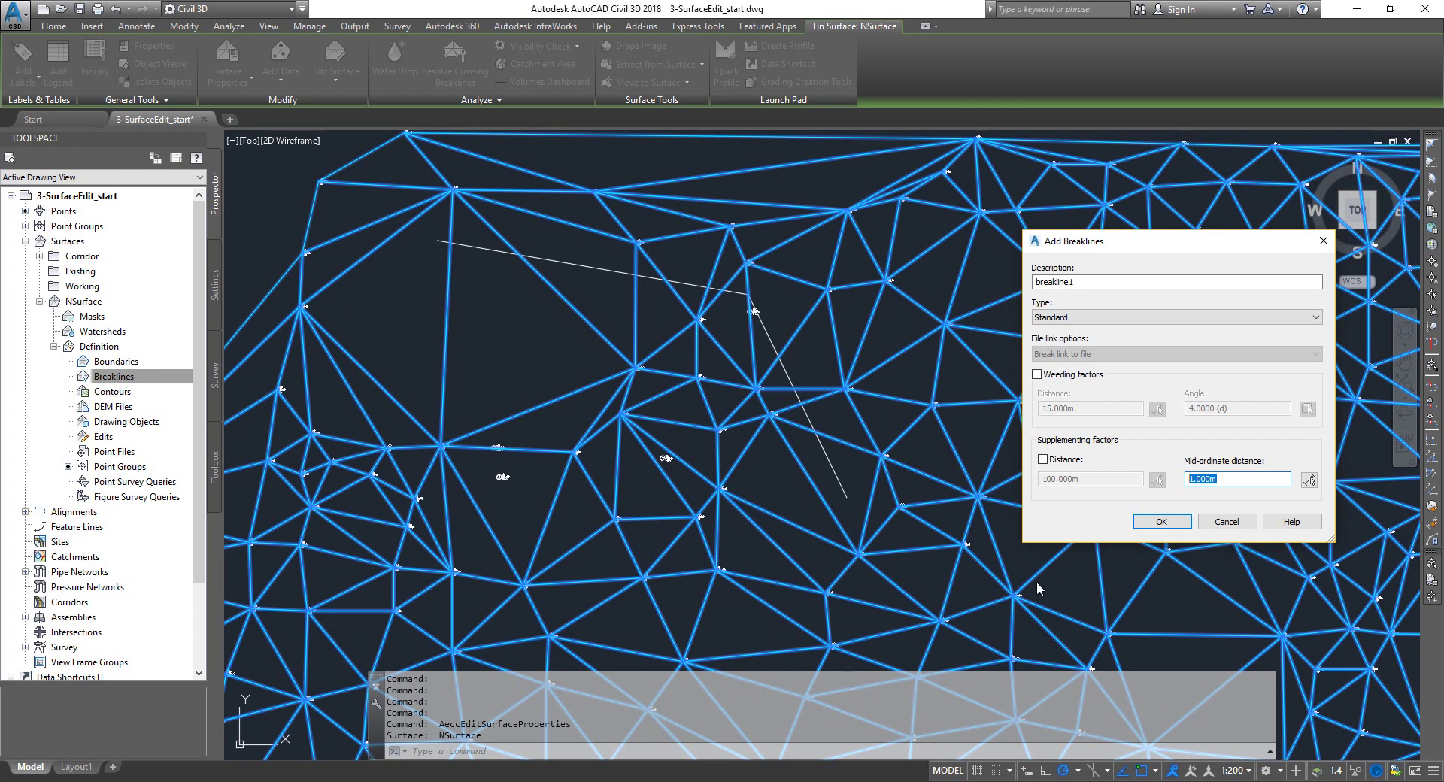
{"action": "left_click", "coordinate": [1158, 523]}
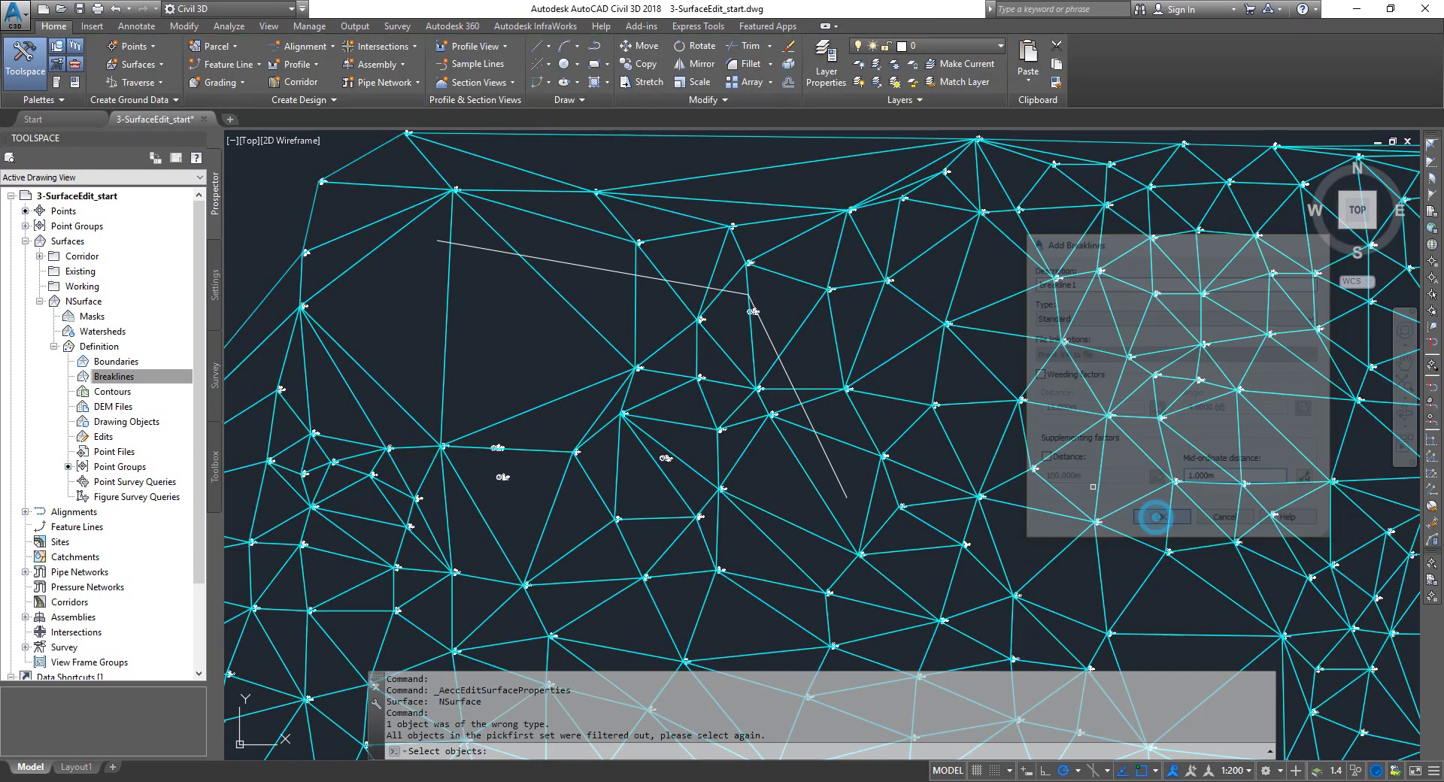
{"action": "left_click", "coordinate": [588, 265]}
{"action": "key", "text": "Return"}
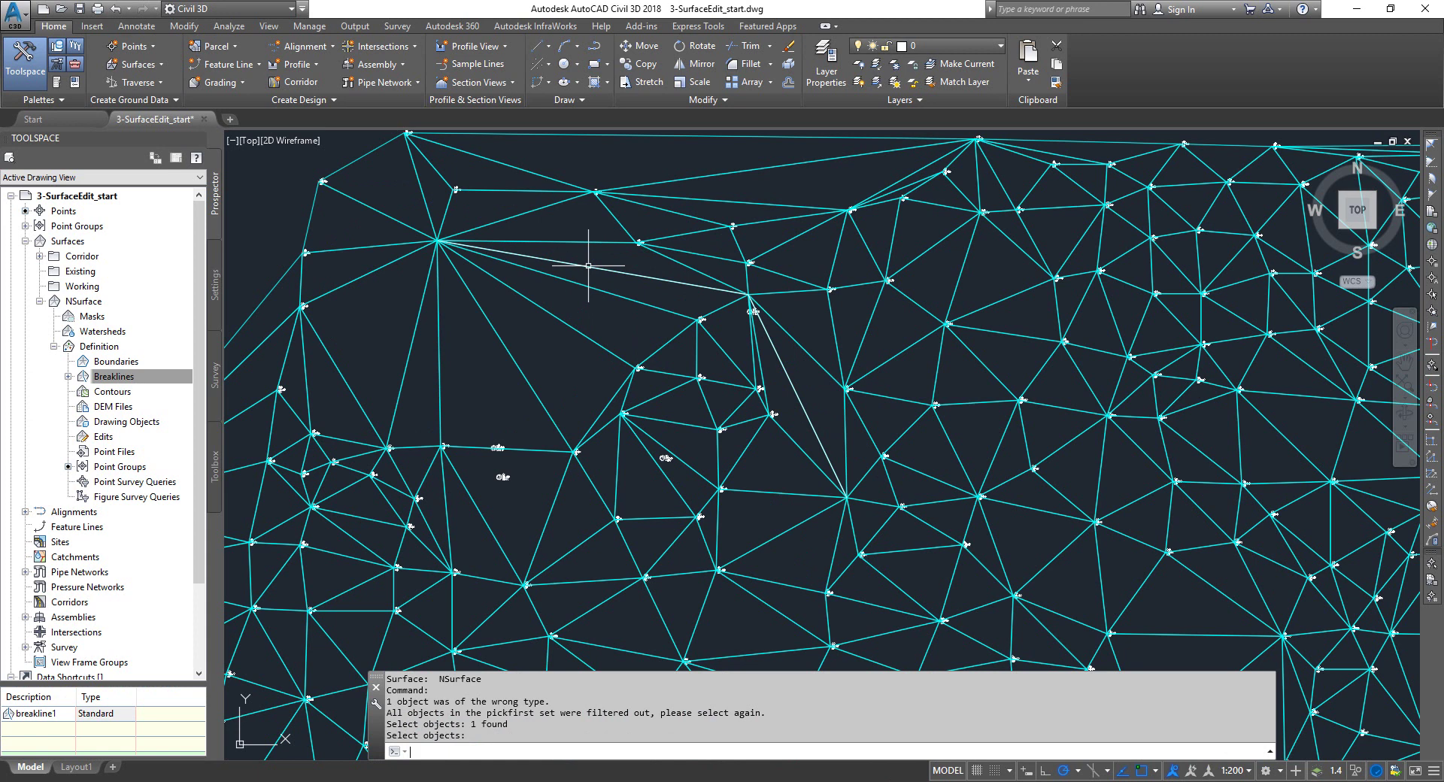
{"action": "key", "text": "Return"}
{"action": "left_click", "coordinate": [580, 242]}
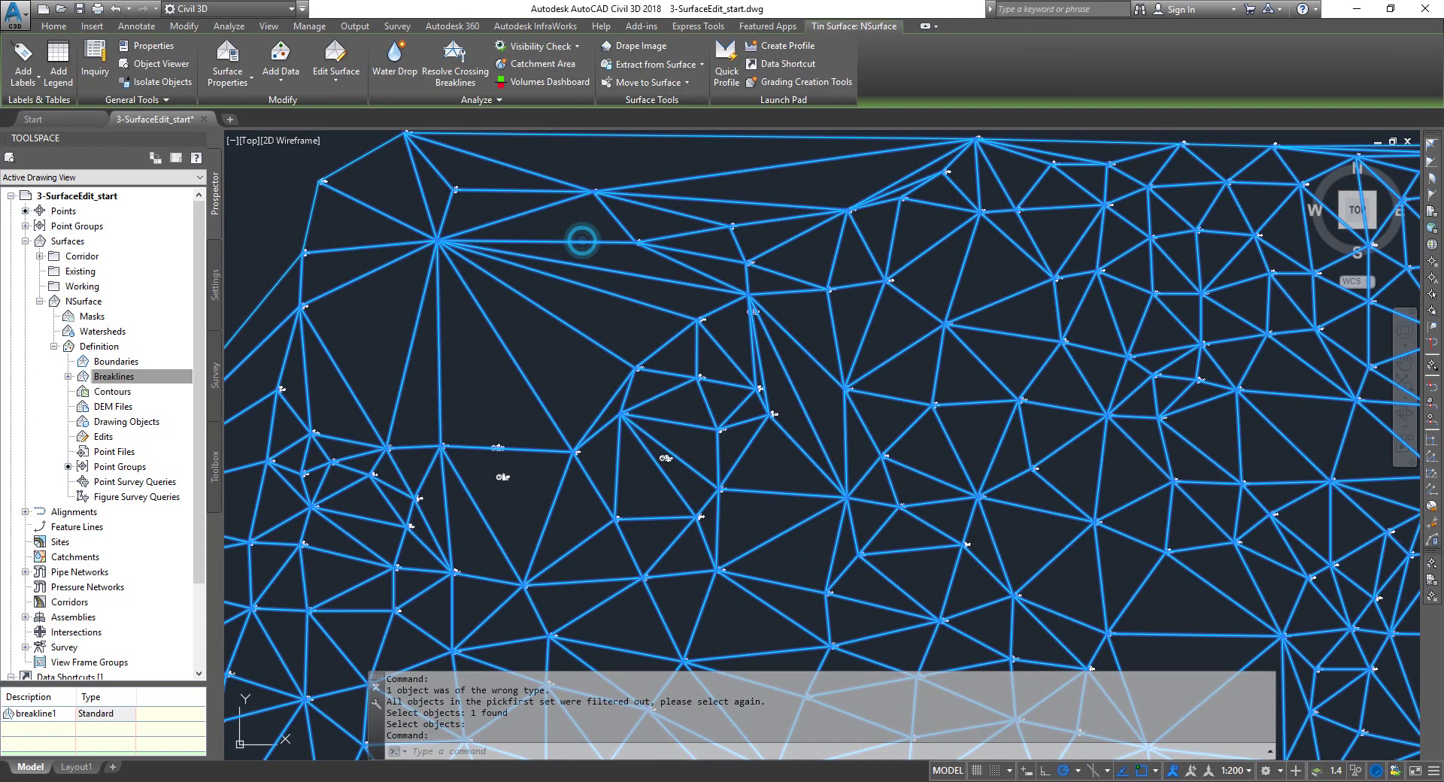
{"action": "right_click", "coordinate": [578, 226]}
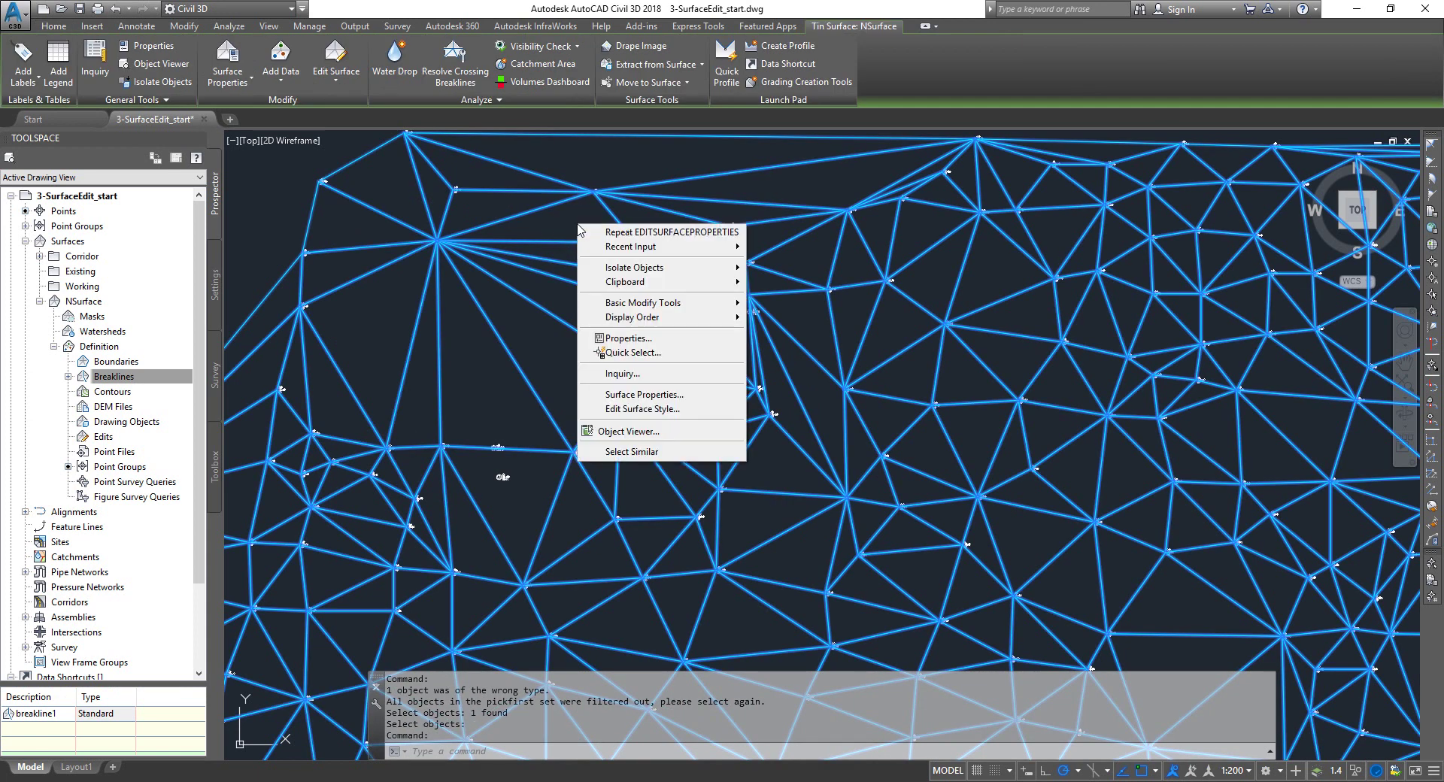
{"action": "left_click", "coordinate": [649, 431]}
{"action": "left_click_drag", "start_coordinate": [764, 607], "coordinate": [816, 505]}
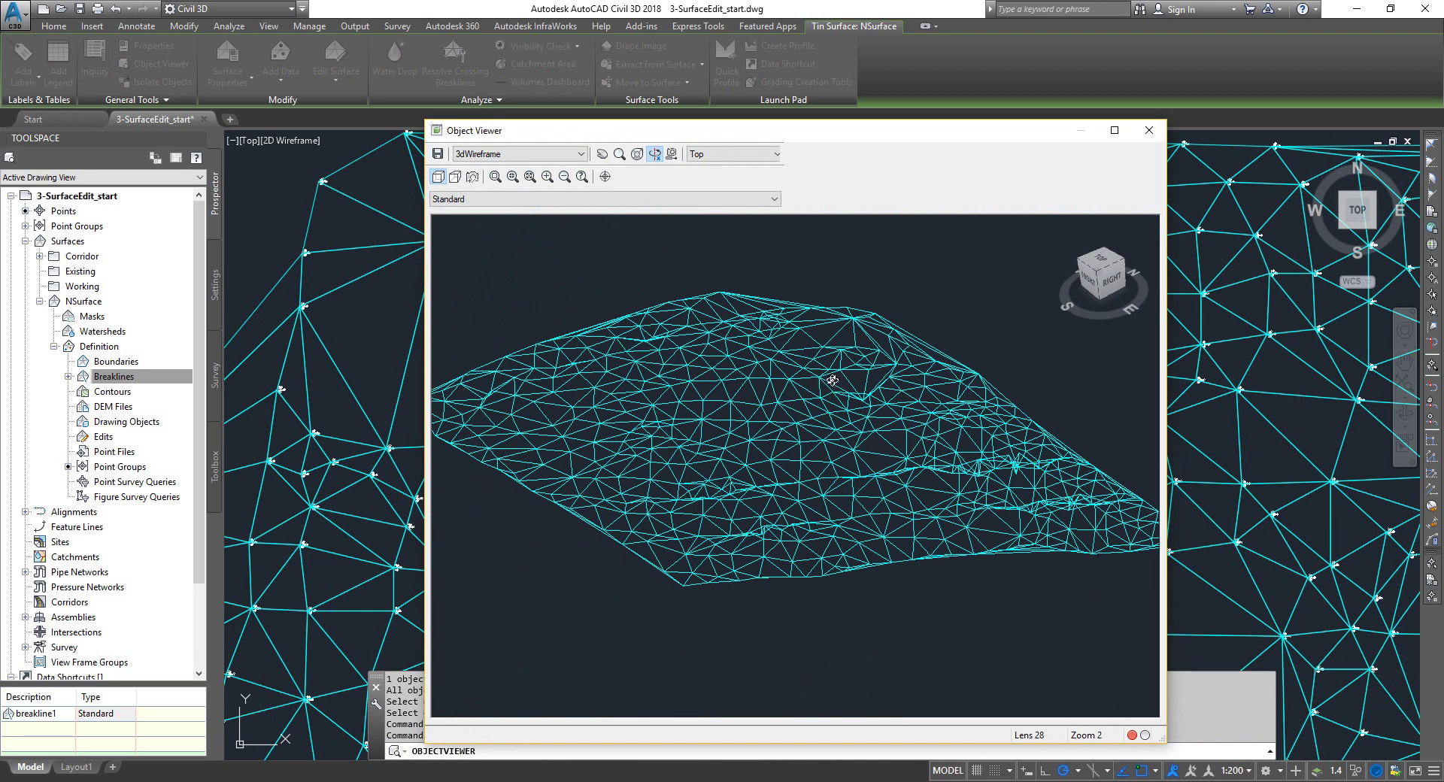
{"action": "left_click_drag", "start_coordinate": [832, 382], "coordinate": [839, 485]}
{"action": "scroll", "coordinate": [816, 522], "scroll_direction": "up", "scroll_amount": 8}
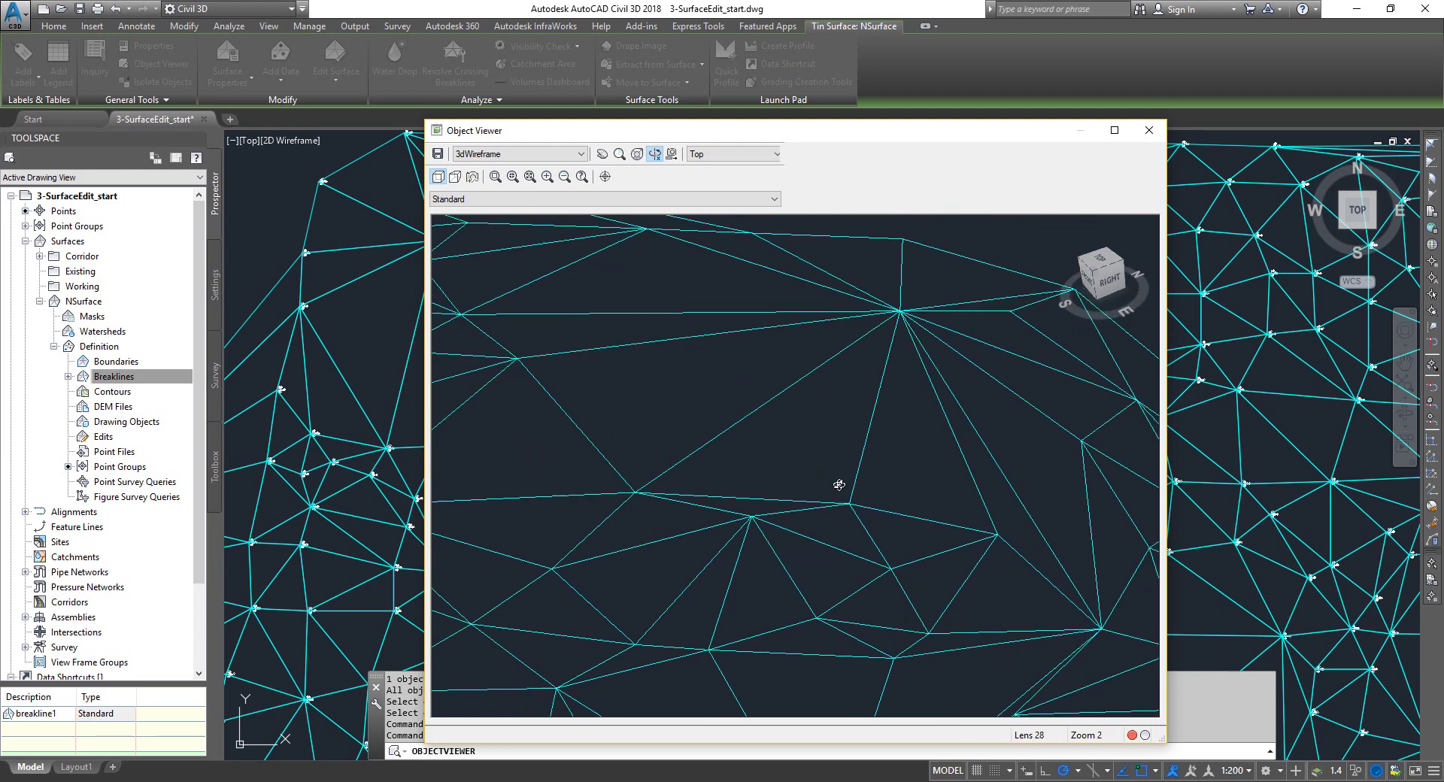
{"action": "left_click", "coordinate": [1149, 130]}
{"action": "mouse_move", "coordinate": [1102, 235]}
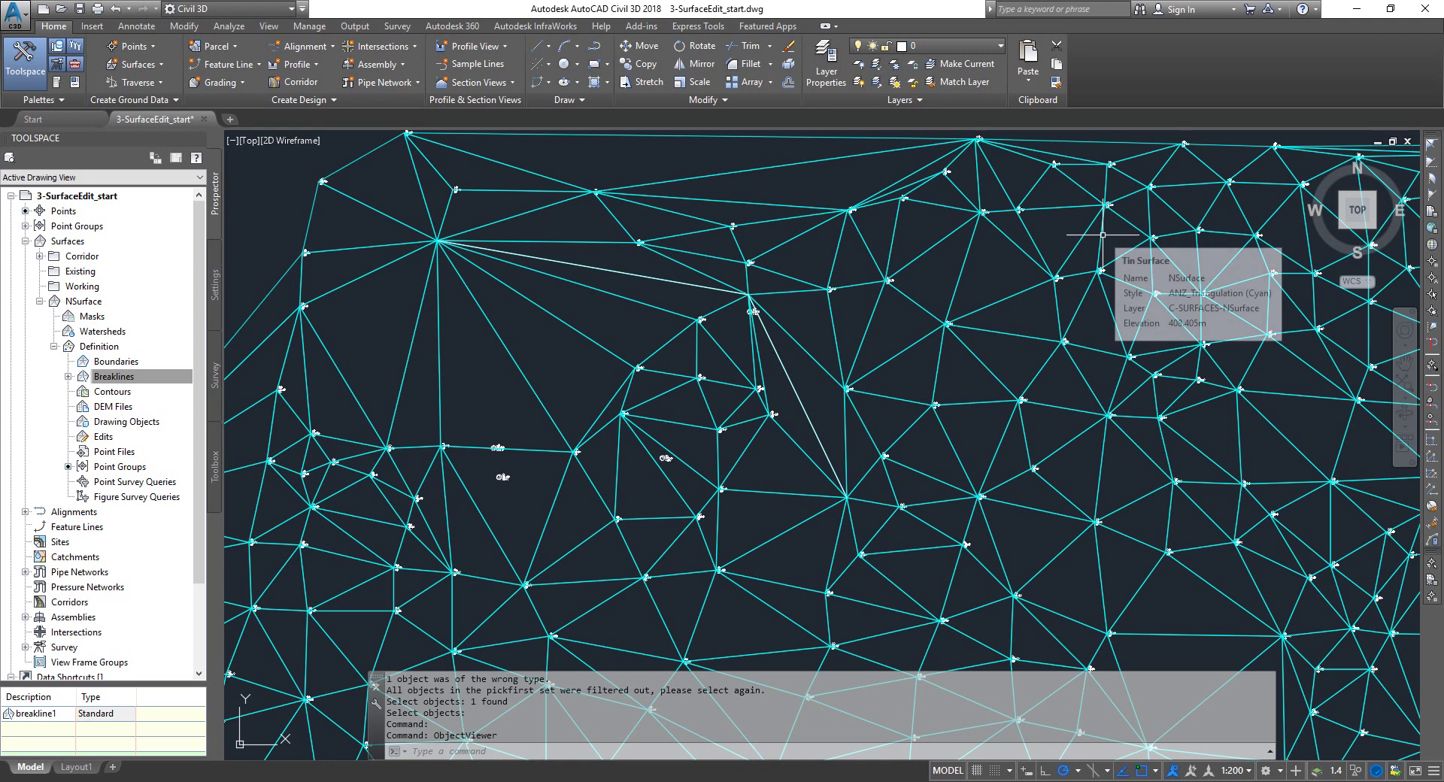